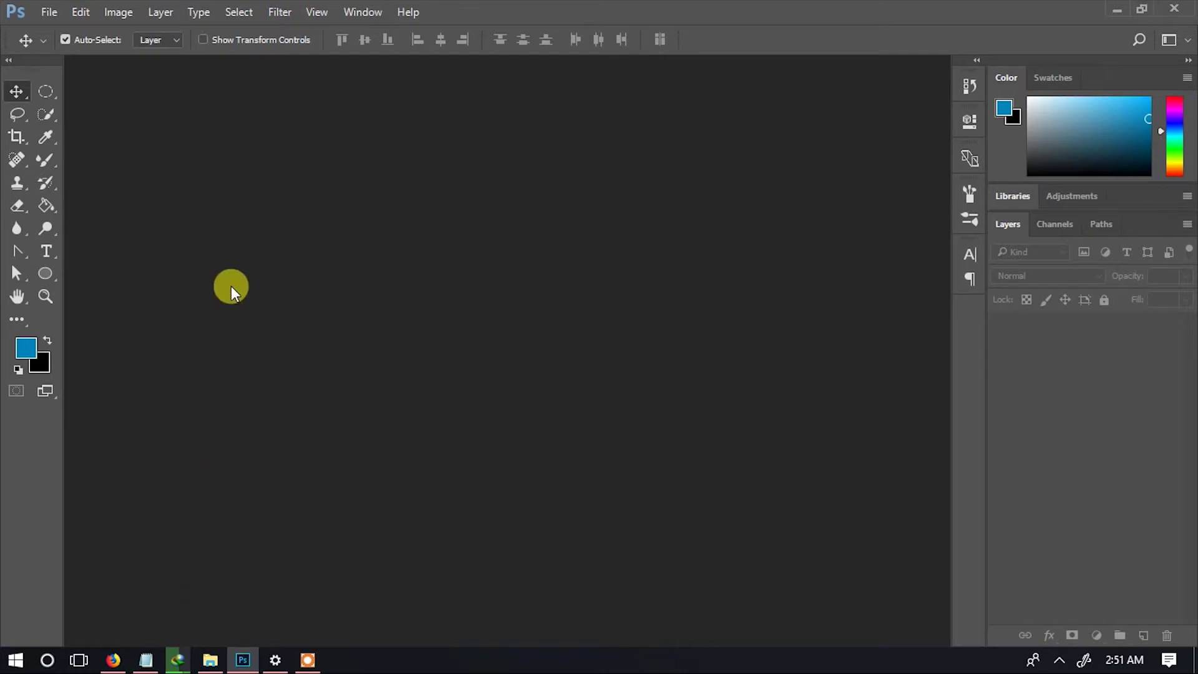
Create a new white 800 × 800 px document named '1st' via File > New.
click(49, 16)
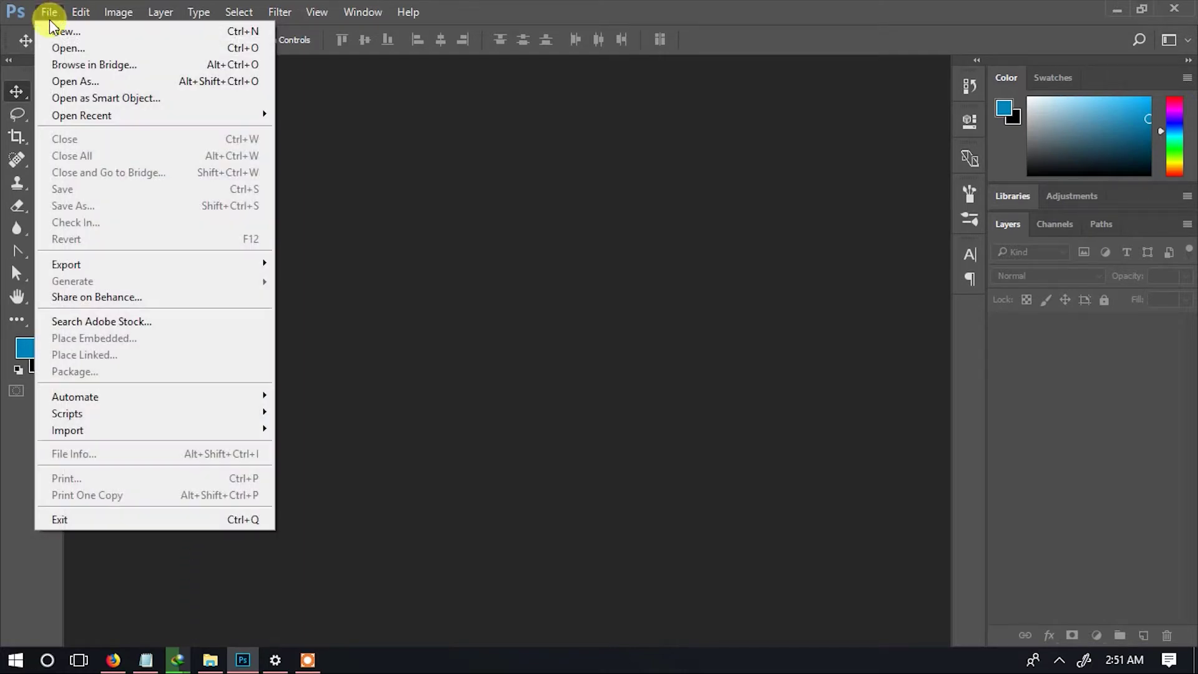
click(62, 31)
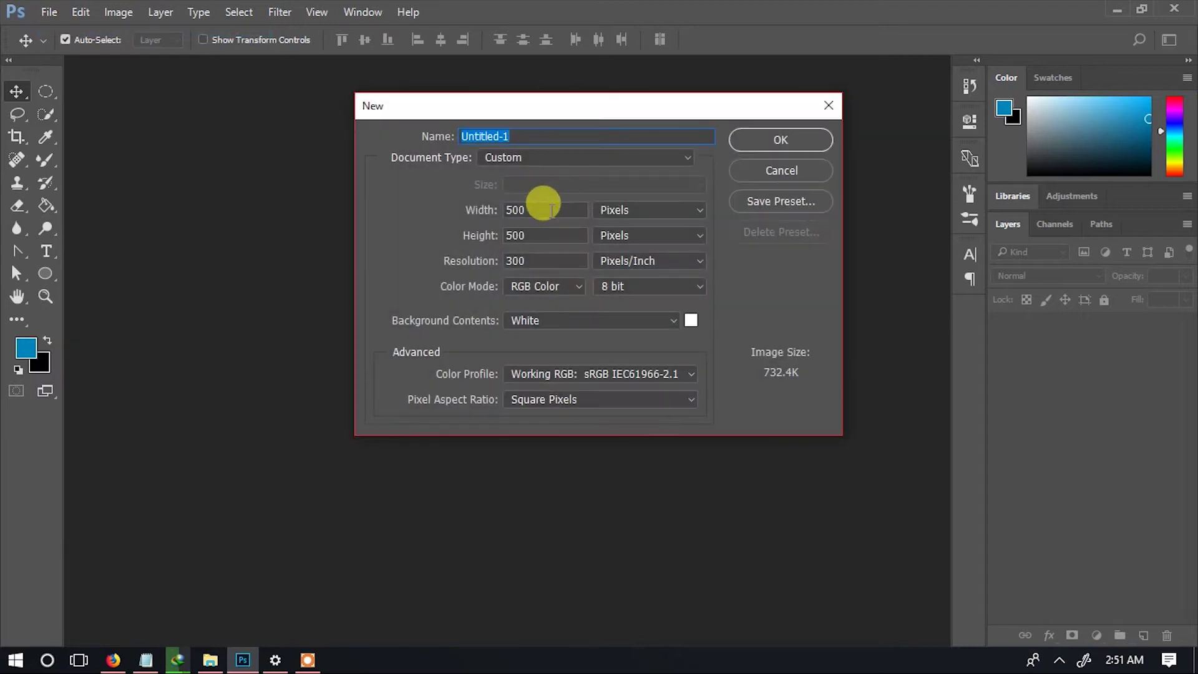
double_click(542, 208)
text(800)
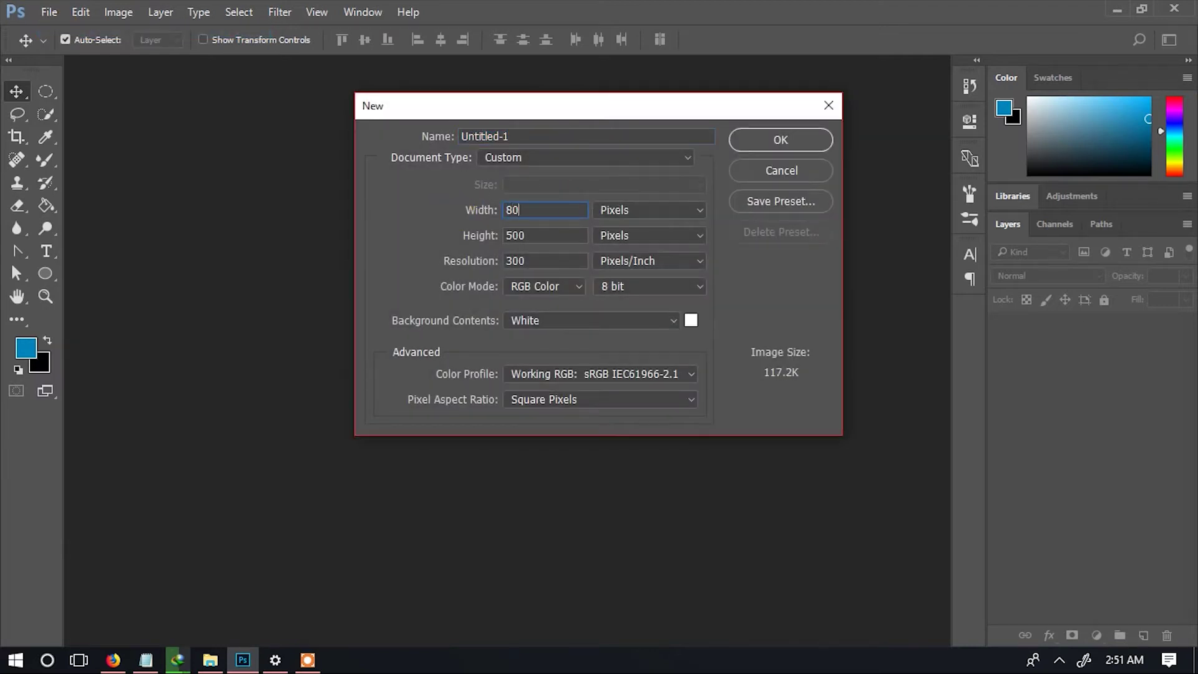
double_click(530, 235)
text(800)
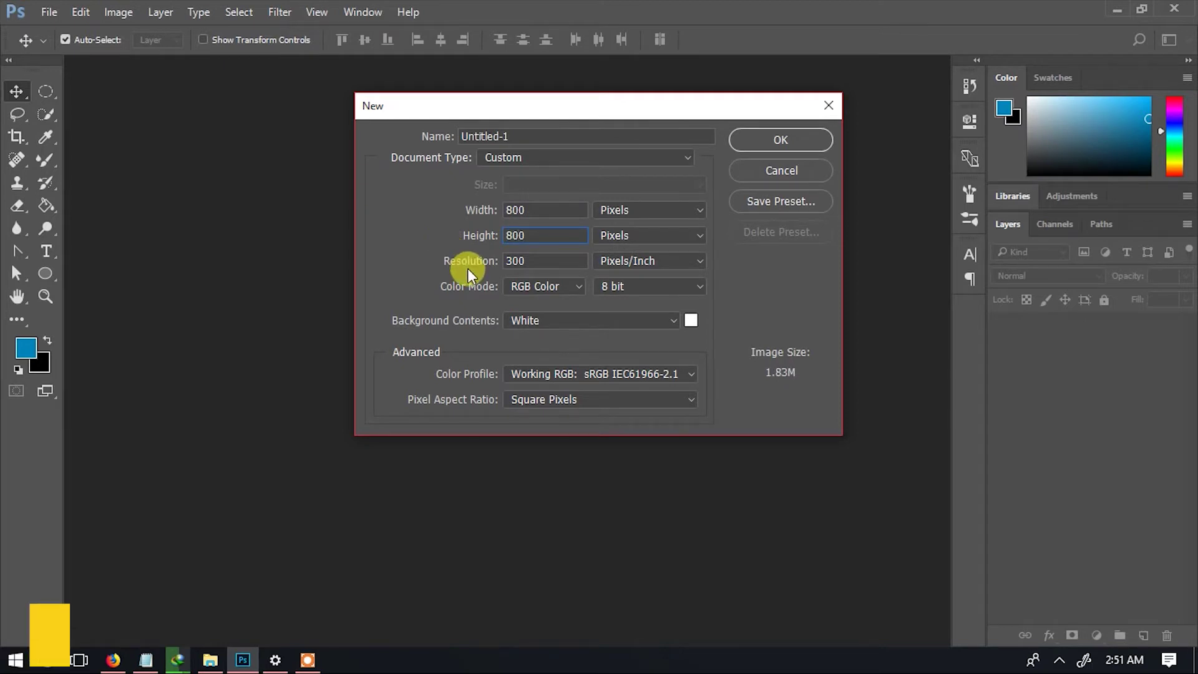
click(538, 133)
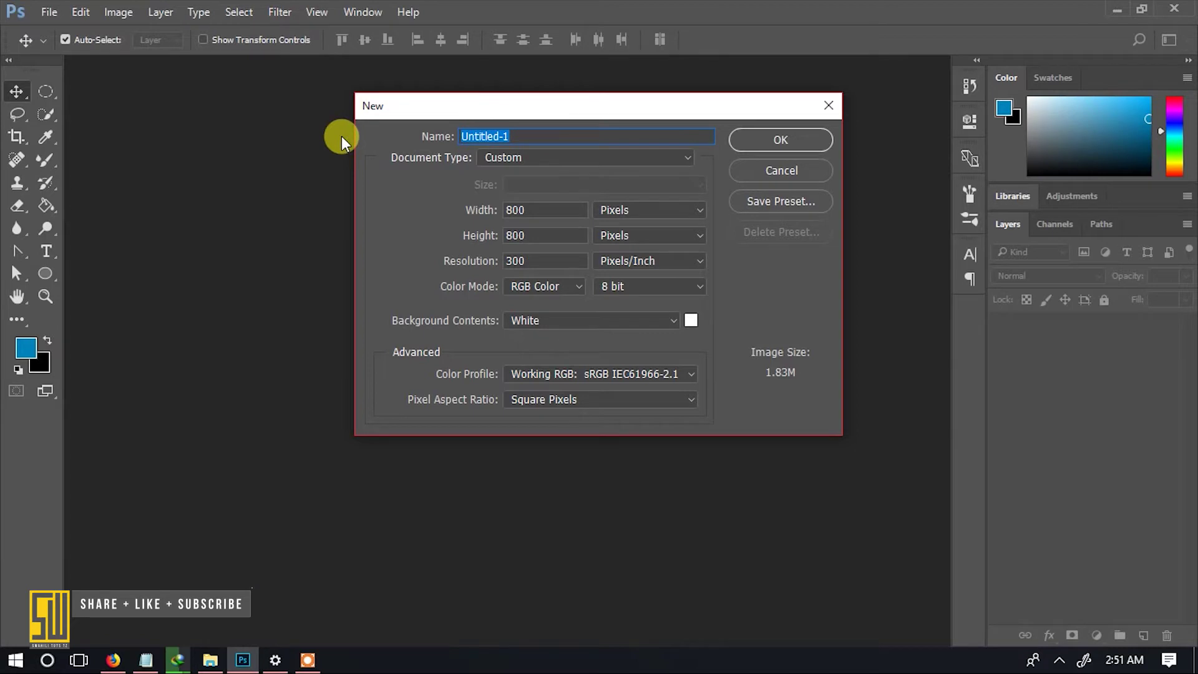
key(BackSpace)
text(1st)
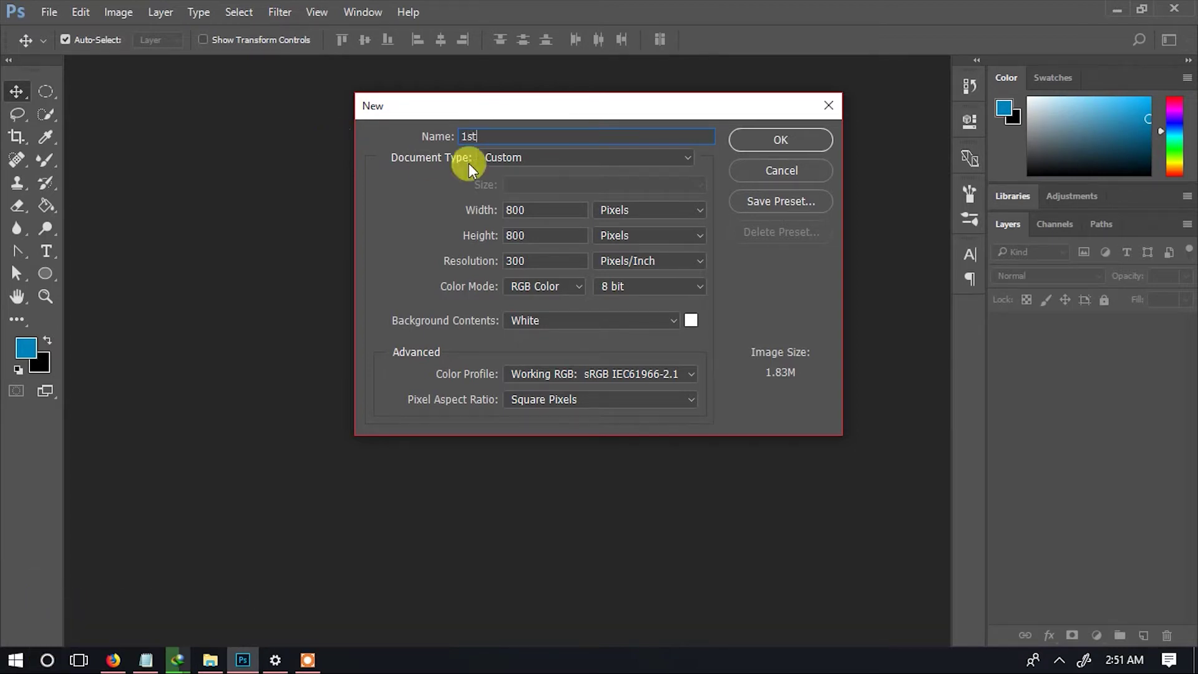
click(760, 140)
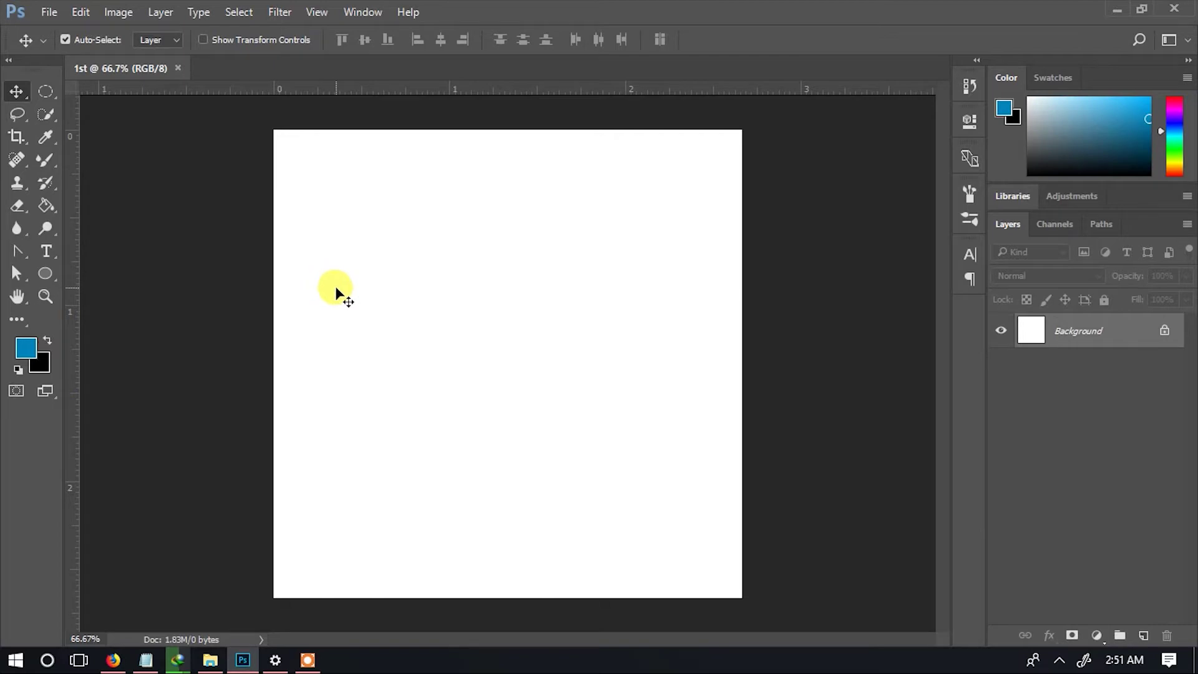
Drag images 1, 2, 3 and 4 GO! from File Explorer onto the canvas, committing each placement.
click(210, 660)
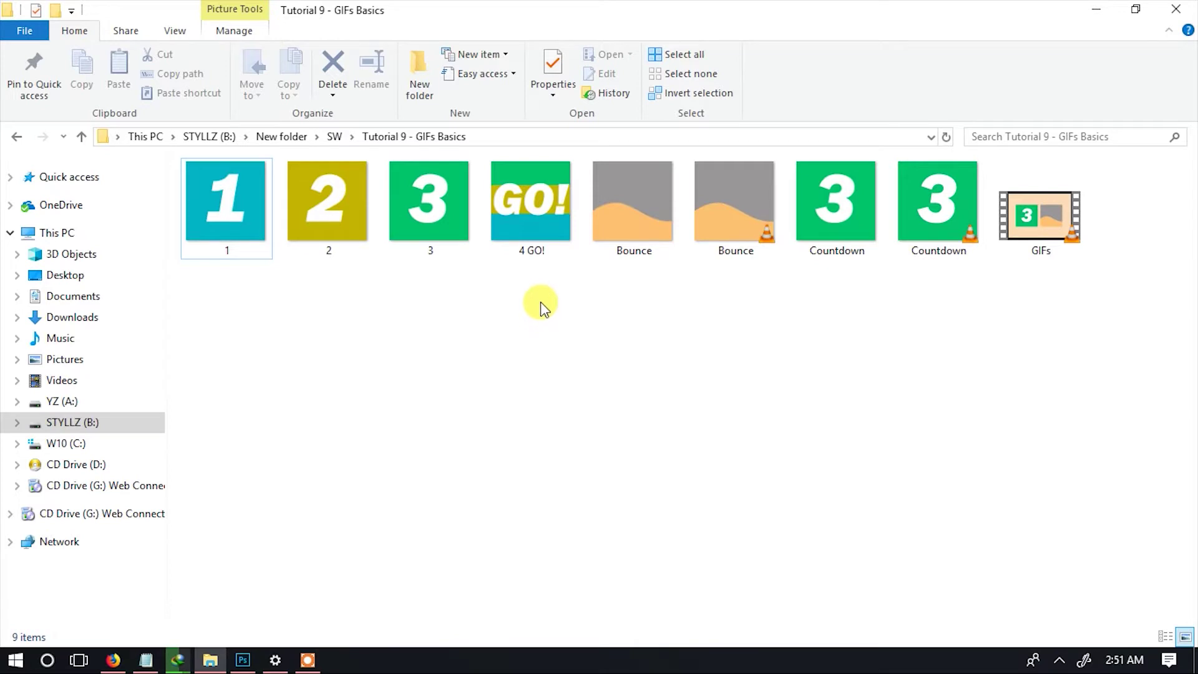
drag(541, 302, 187, 354)
key(Return)
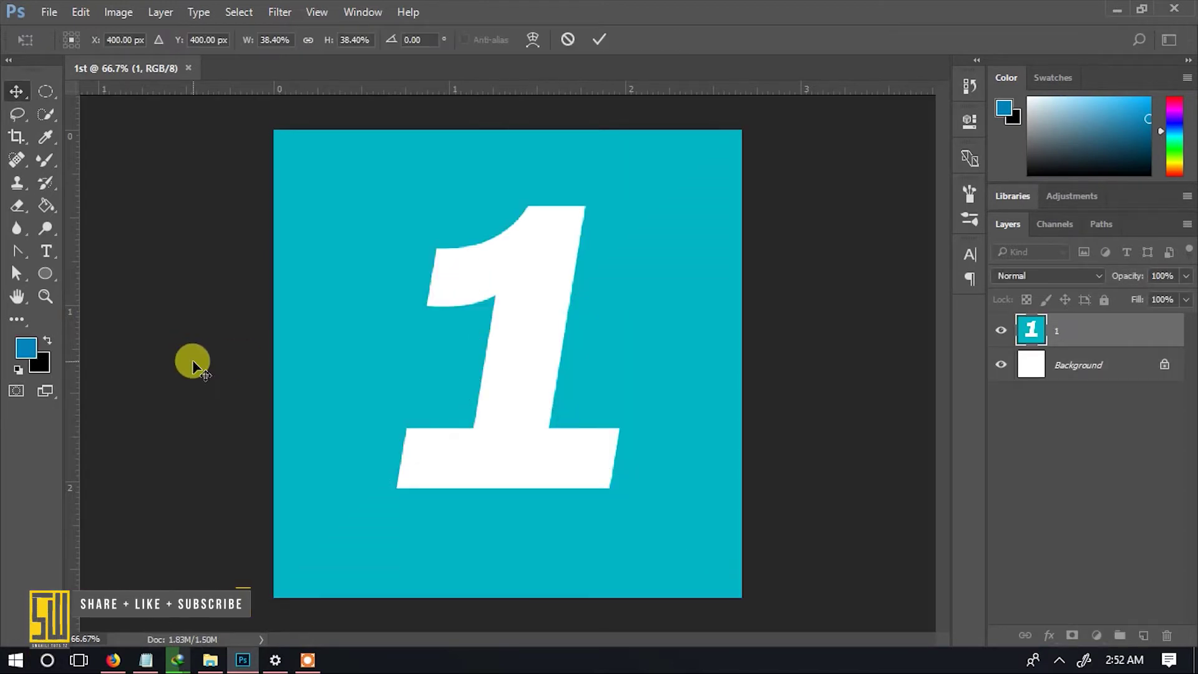
key(Return)
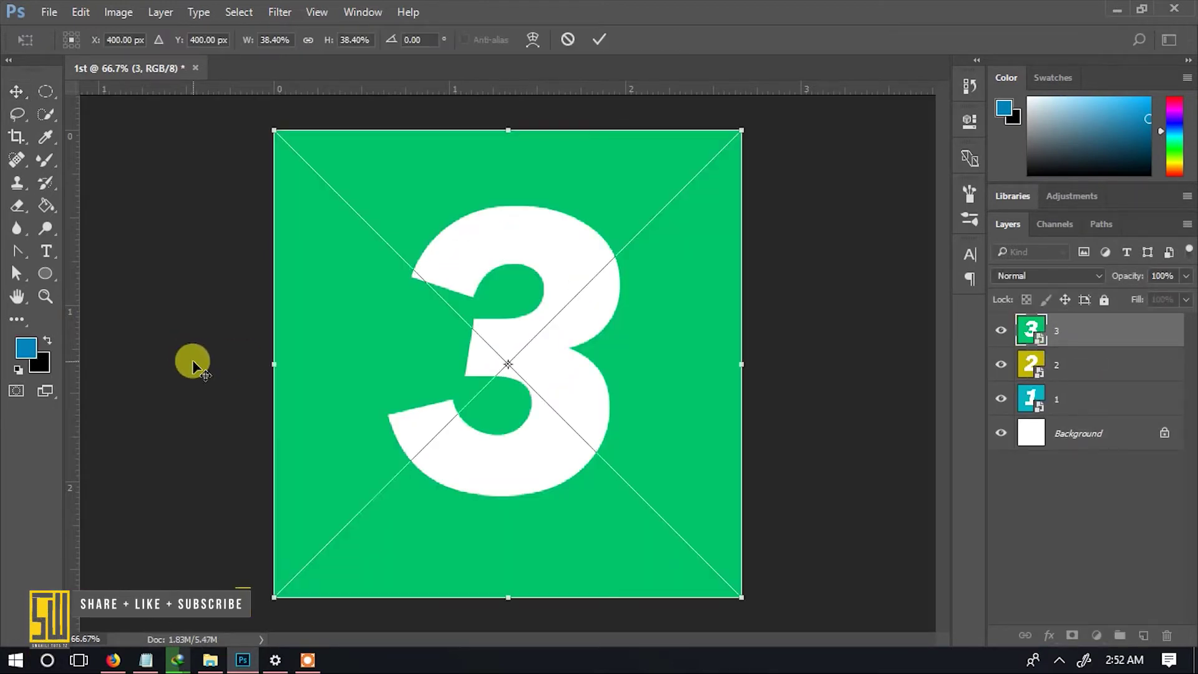
key(Return)
key(Return)
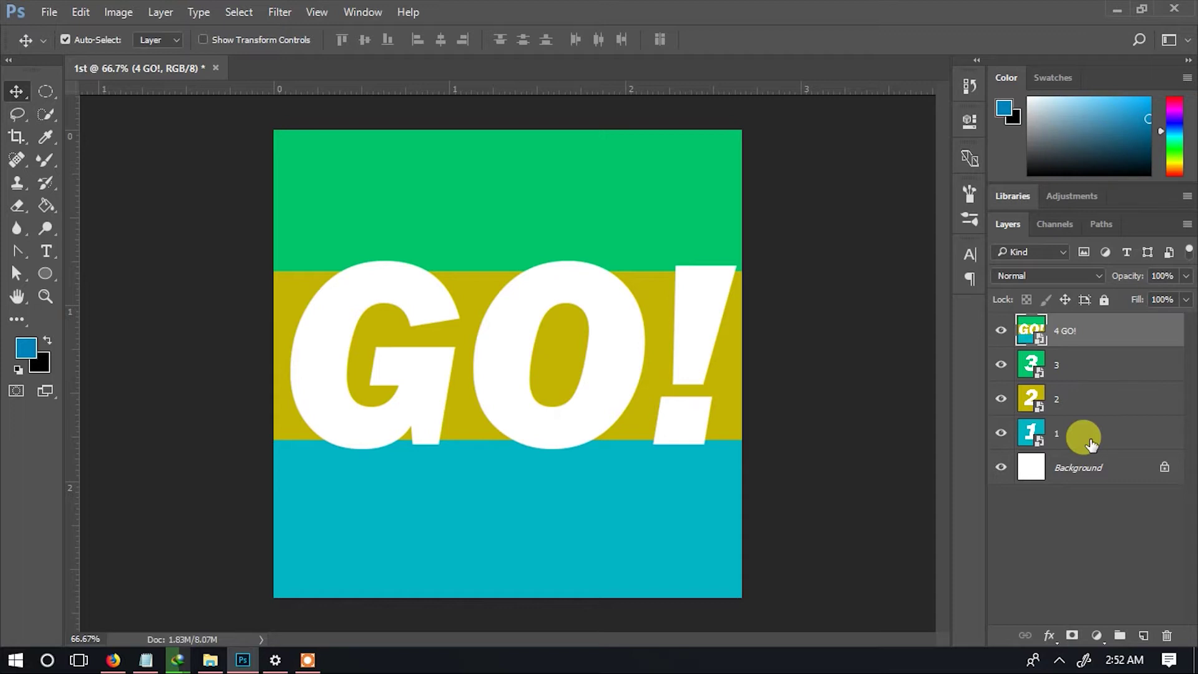
Create a video timeline from the countdown layers and scale it to show whole clips.
click(373, 15)
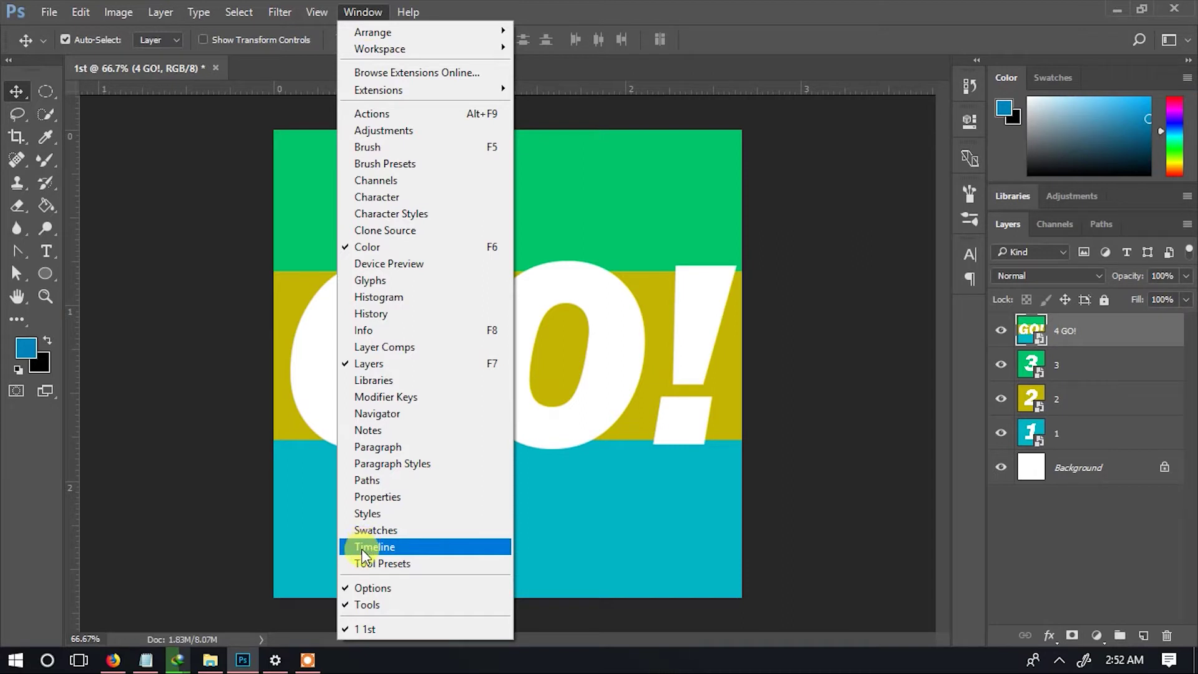
click(371, 549)
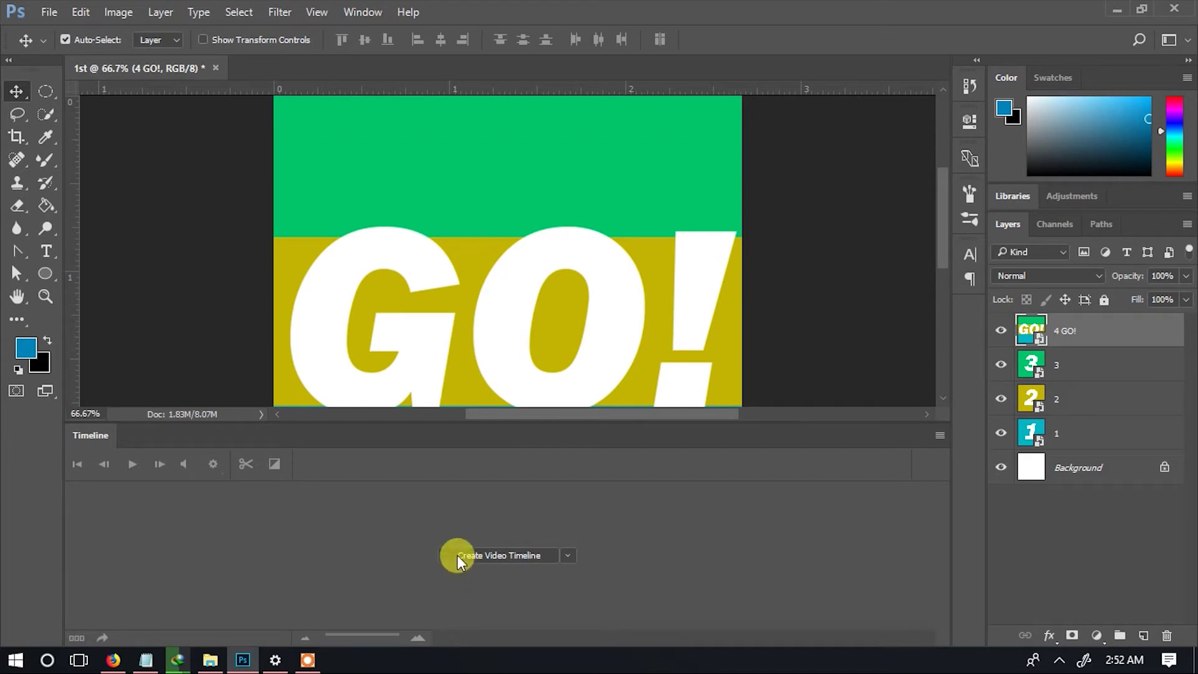
click(504, 554)
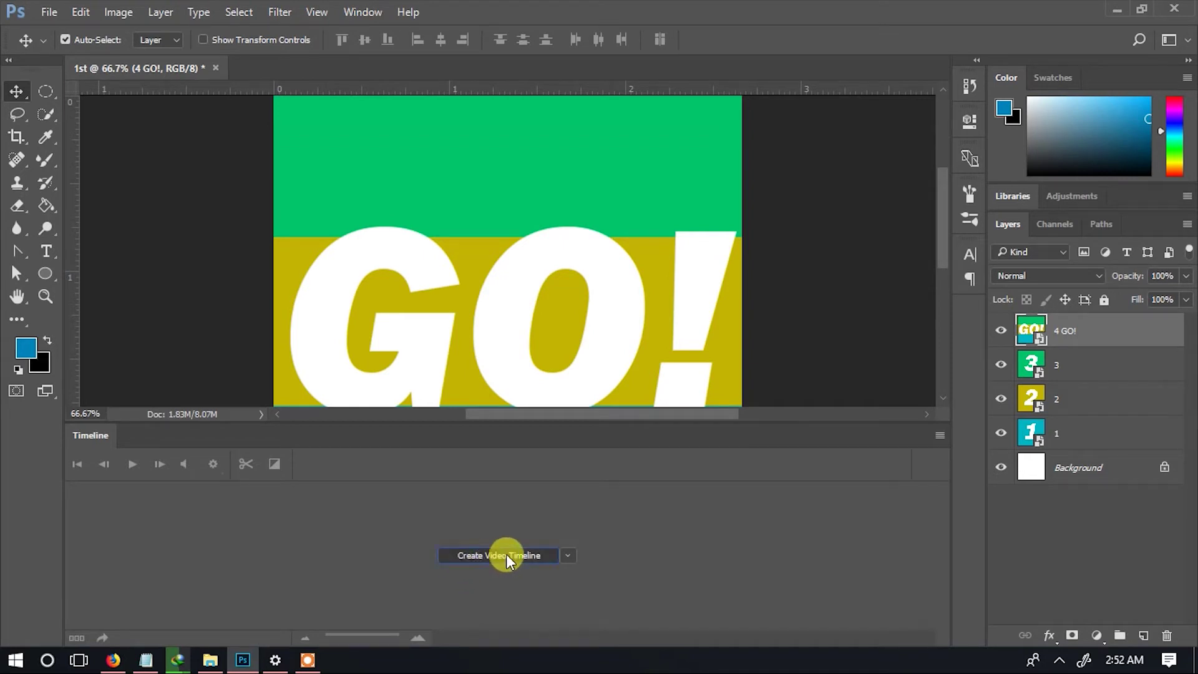
drag(348, 638, 346, 640)
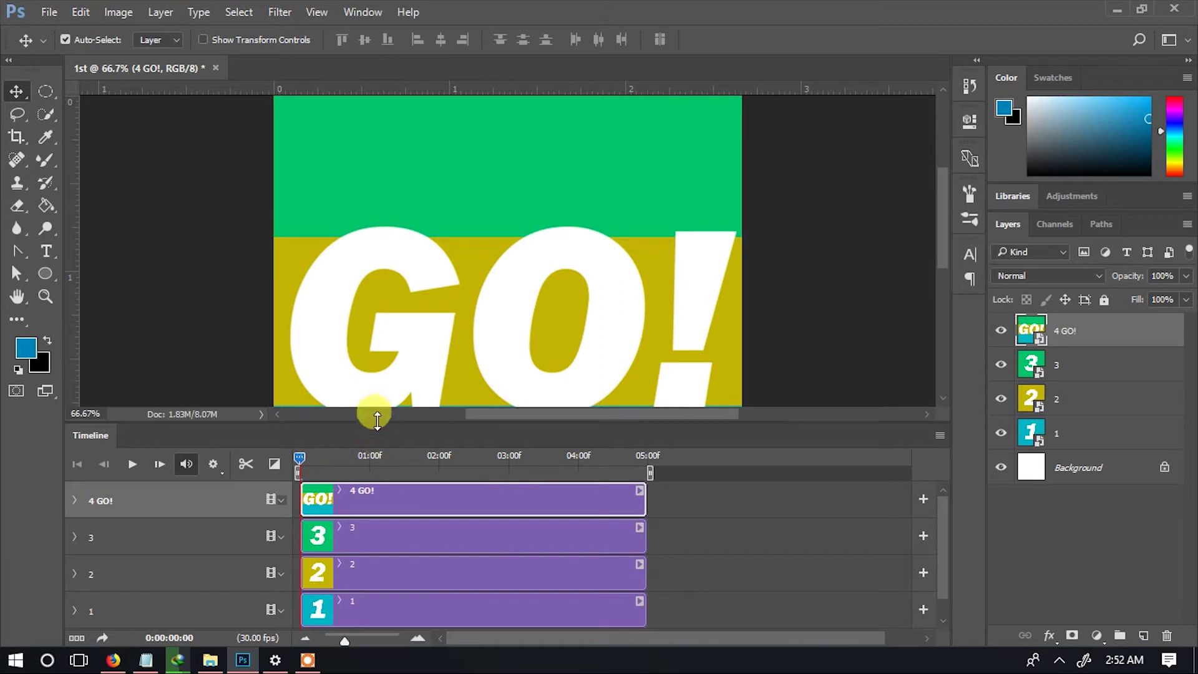
Zoom the canvas to 33.33%, enlarge the Timeline panel, and move layer 2 above layer 3.
key(ctrl+minus)
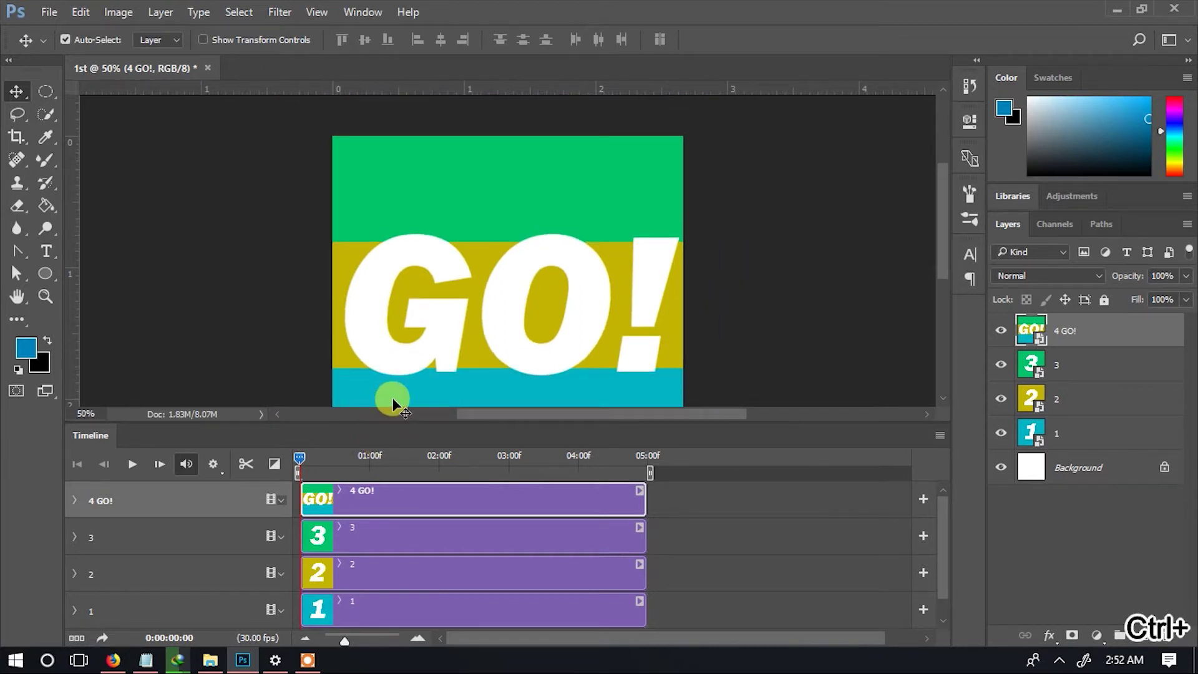
key(ctrl+minus)
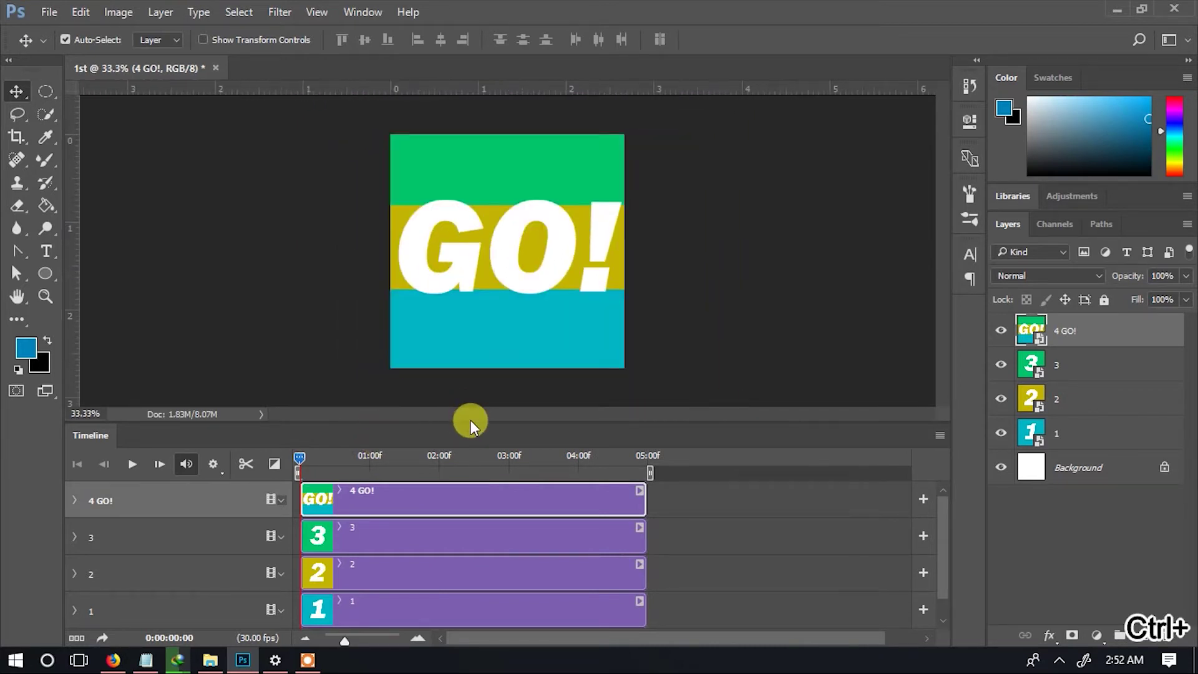
drag(469, 413, 478, 356)
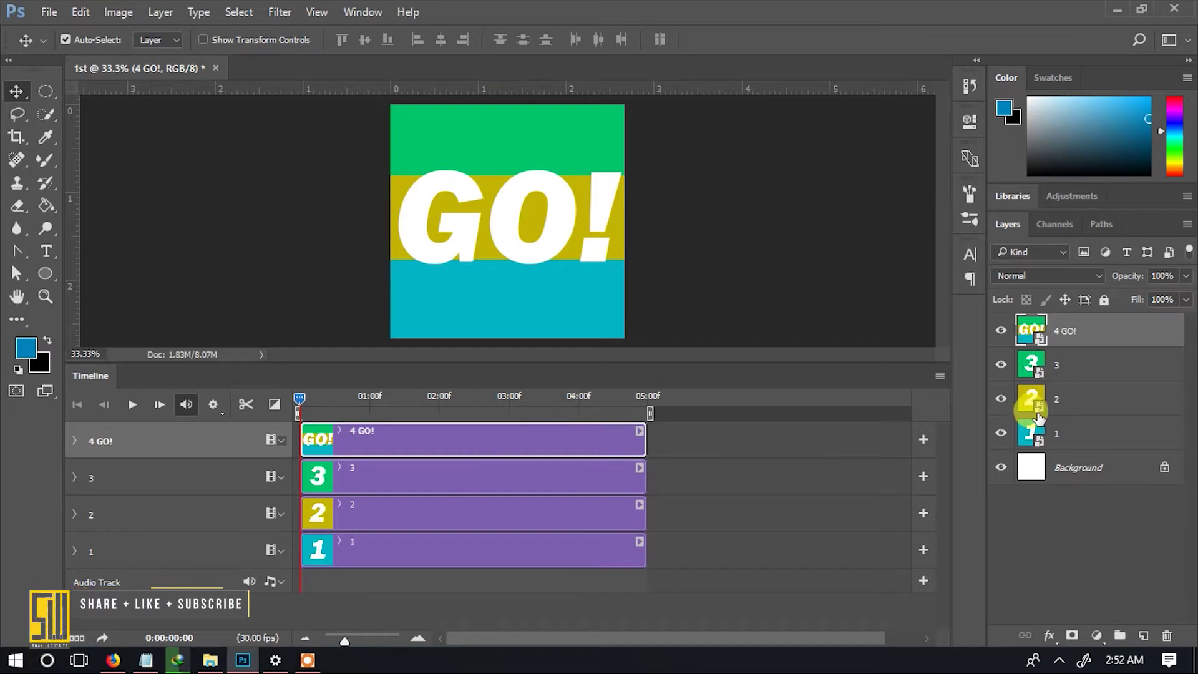
drag(1039, 394, 1089, 403)
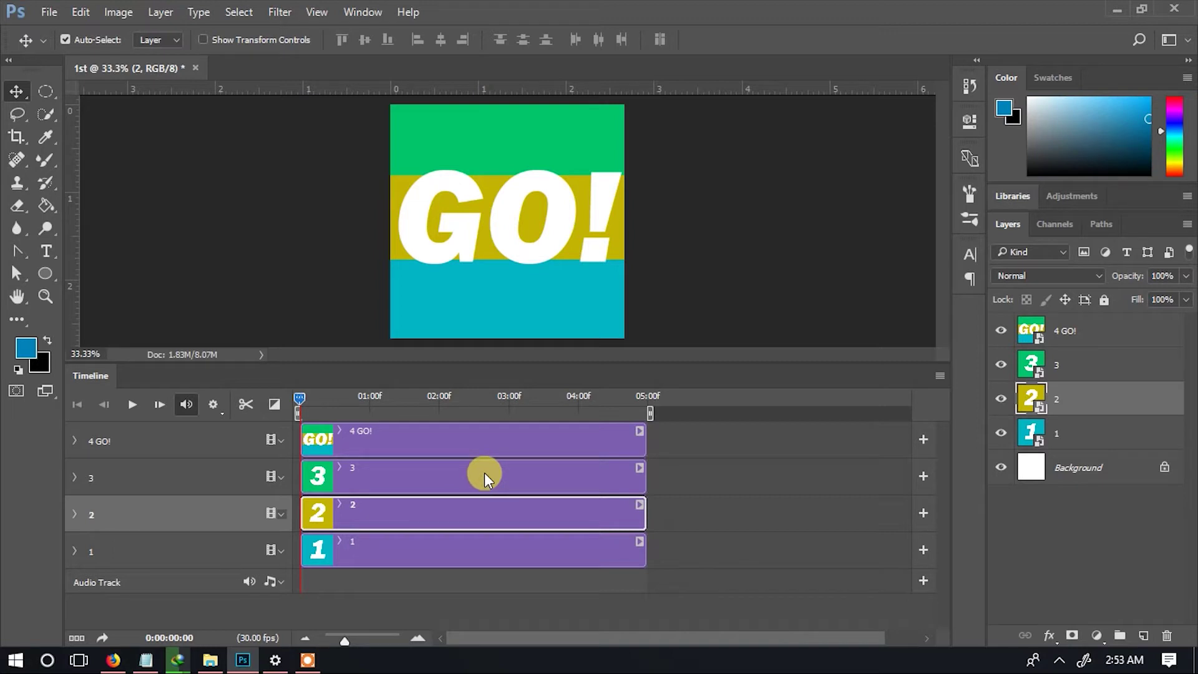
Reorder the layers to 4 GO!, 1, 2, 3 in the Layers panel.
click(1089, 369)
drag(1088, 369, 1072, 434)
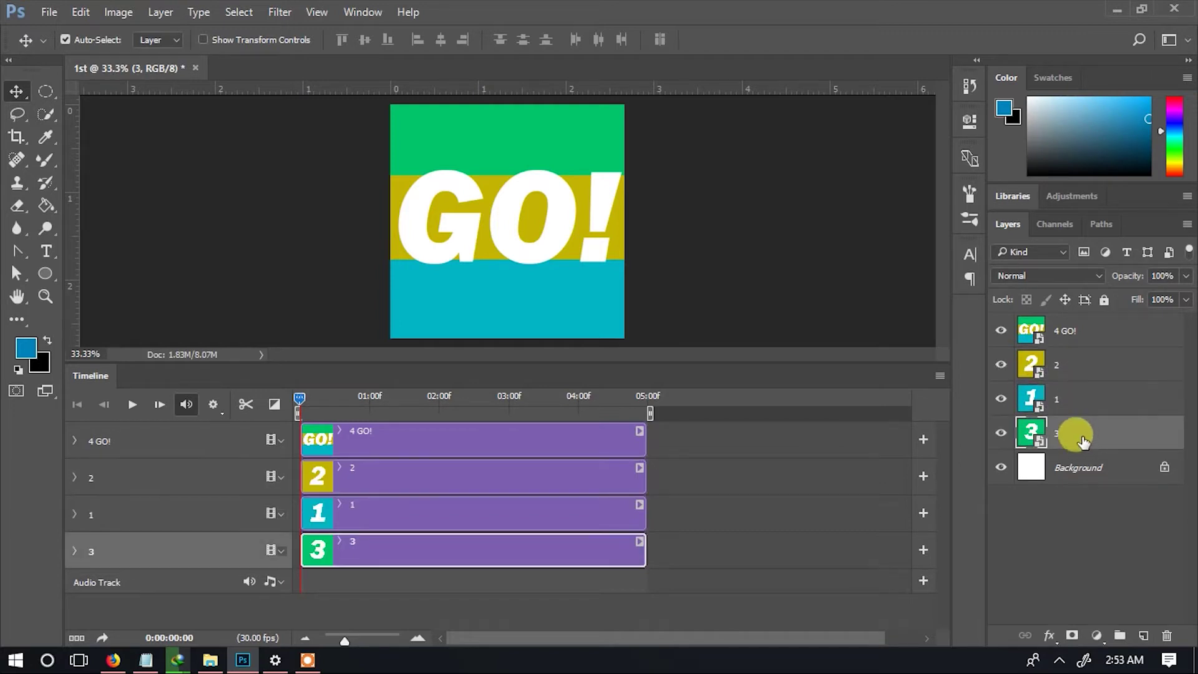
click(1073, 405)
drag(1076, 365, 1076, 400)
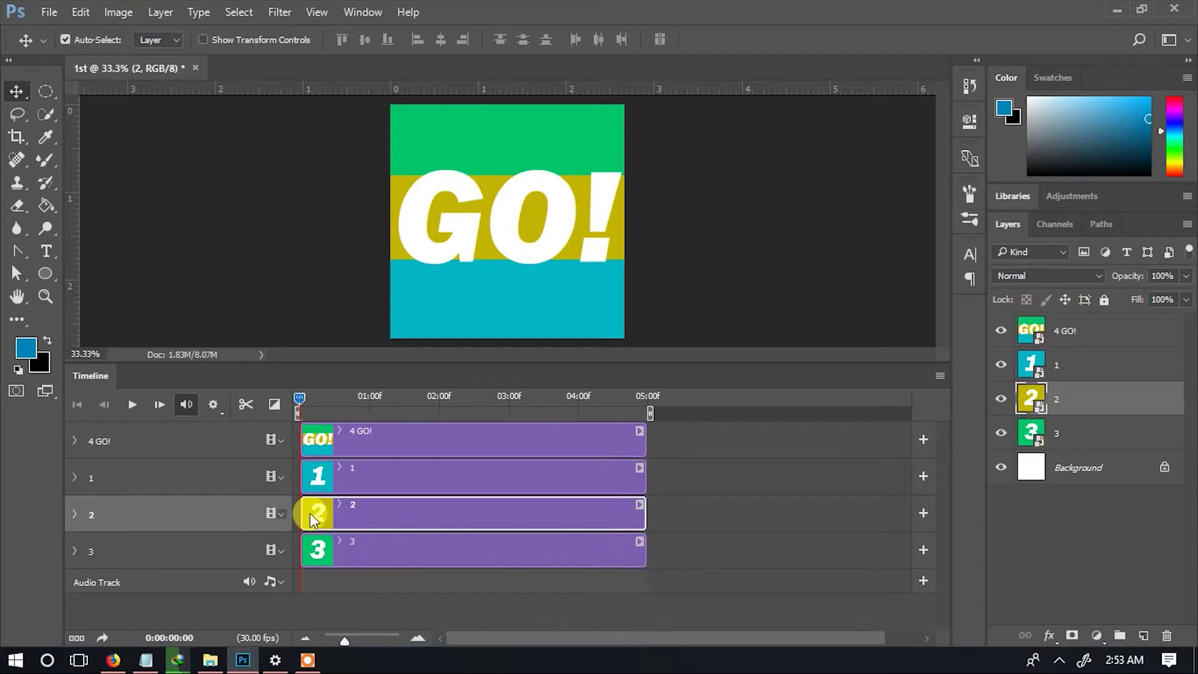
Trim clip starts so 2 begins at 01:08, 1 at 02:10 and 4 GO! at 03:25.
drag(299, 504, 393, 504)
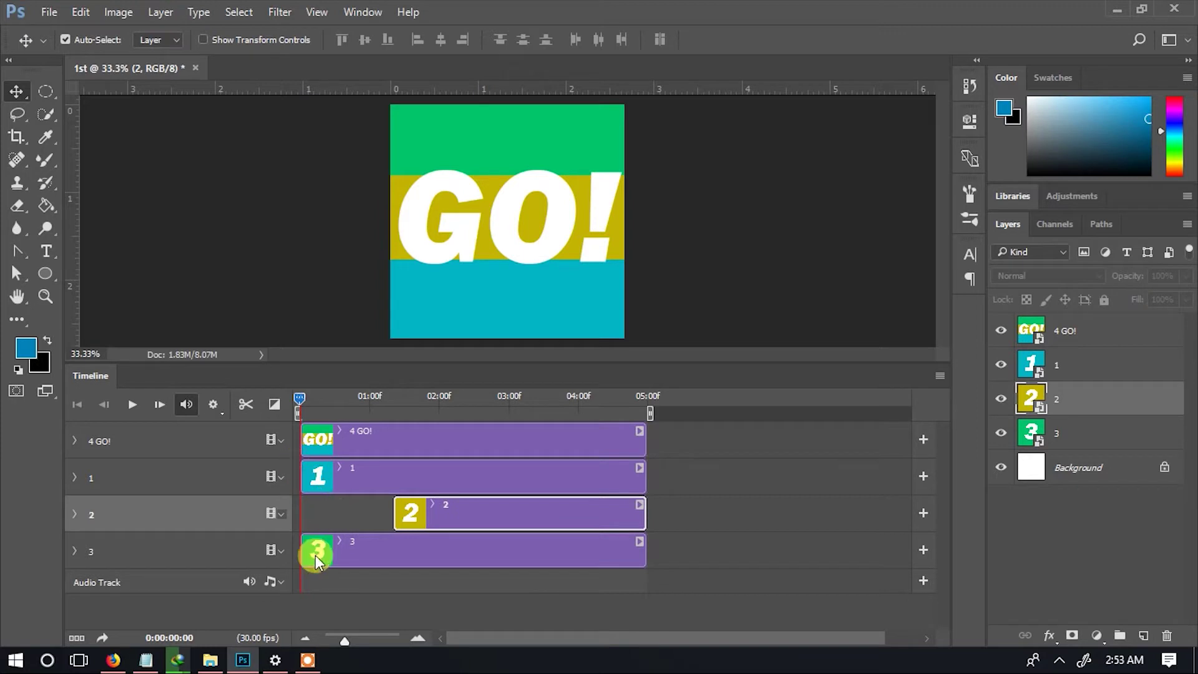
drag(297, 462, 489, 469)
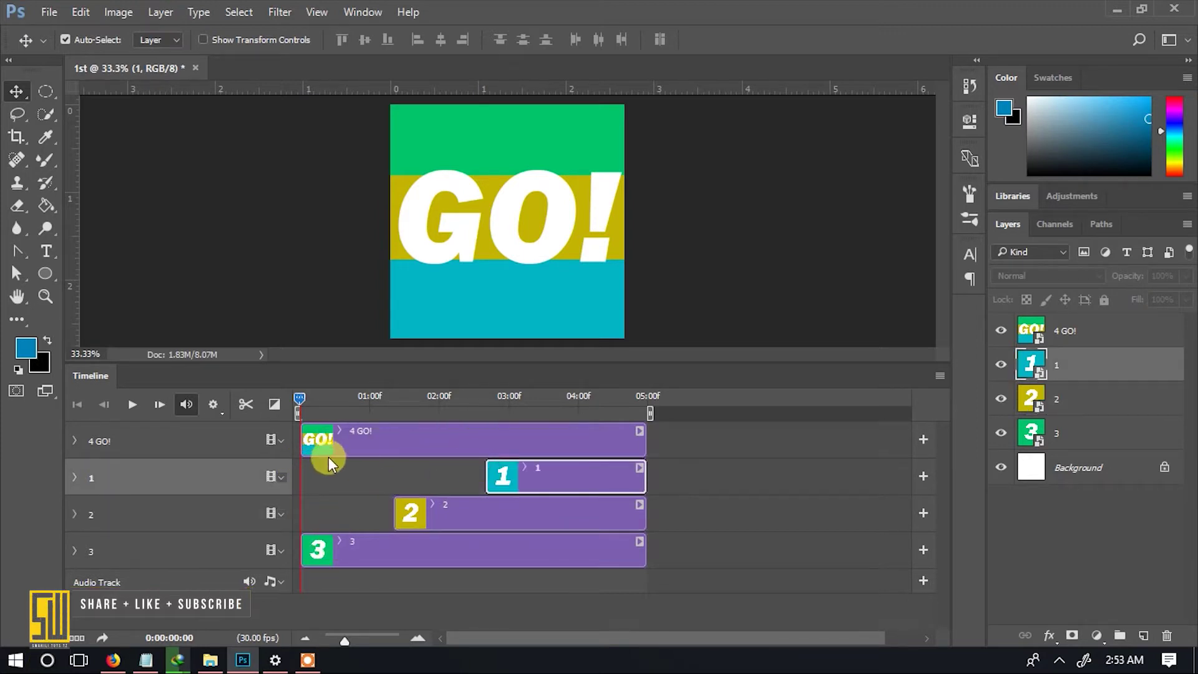
drag(300, 445, 566, 434)
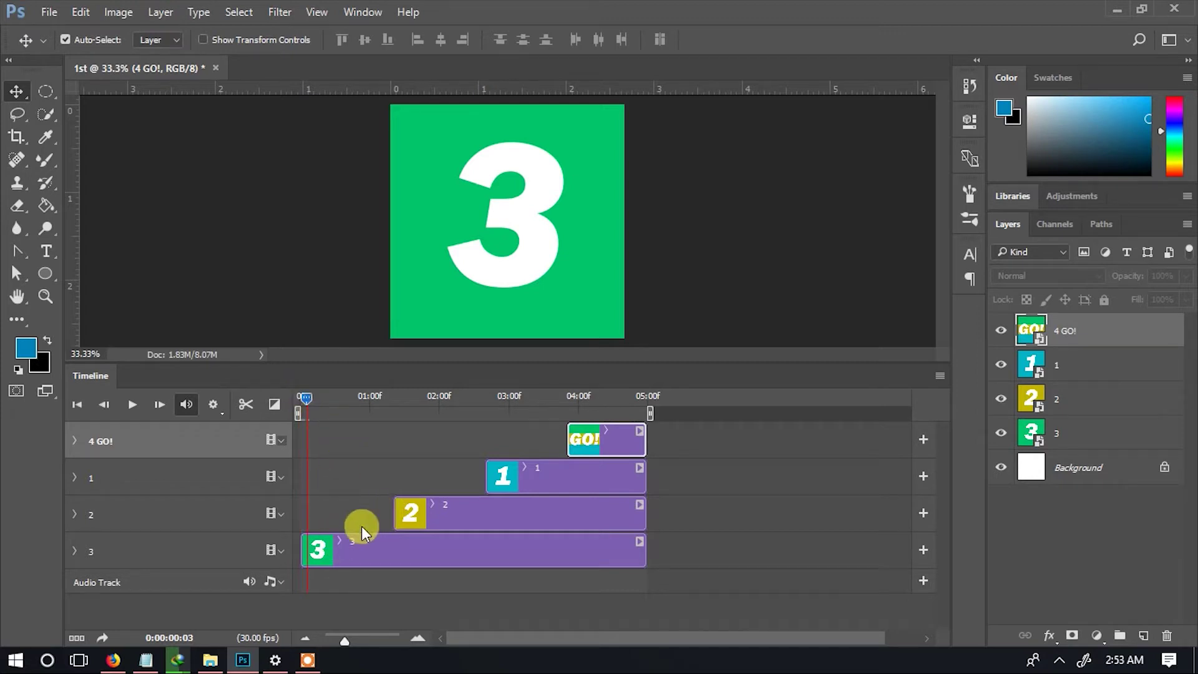
Preview the countdown animation, then turn on Loop Playback in the timeline settings.
drag(305, 396, 597, 390)
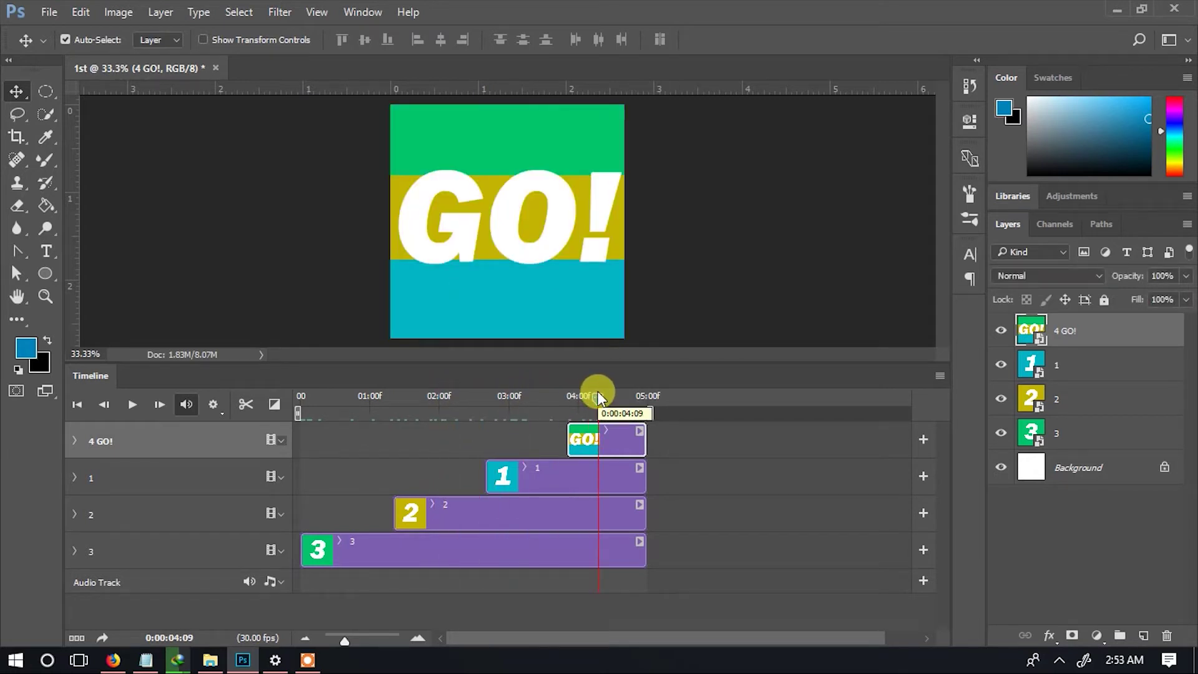
drag(597, 395, 289, 396)
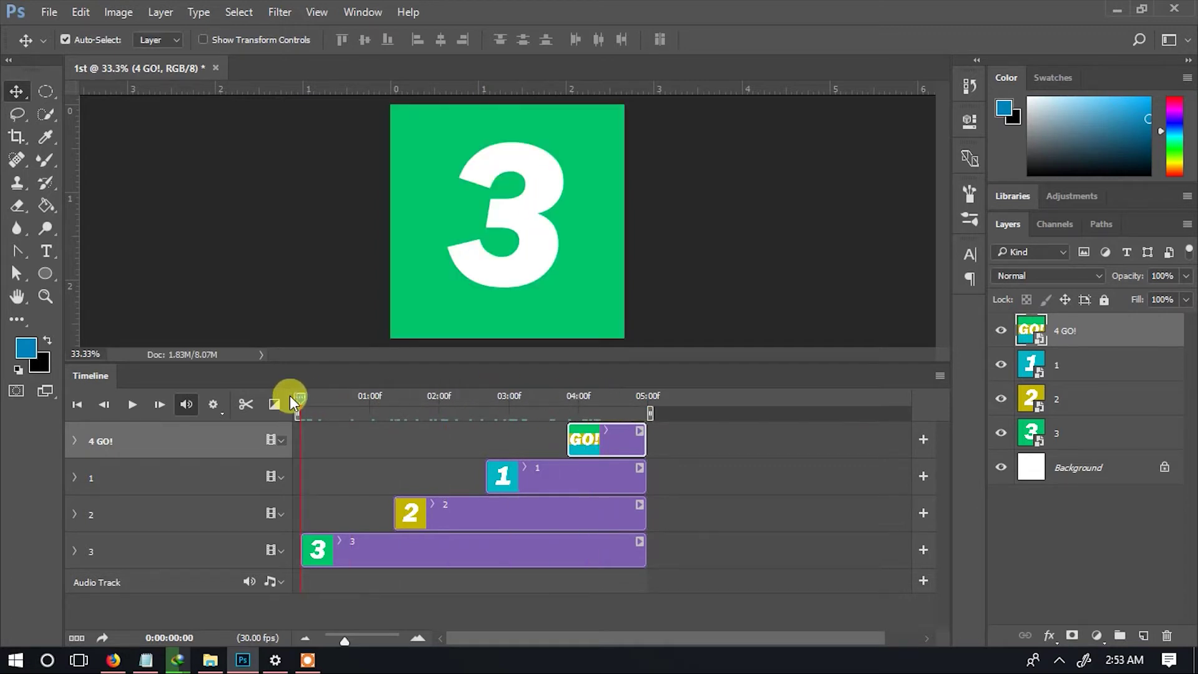
key(space)
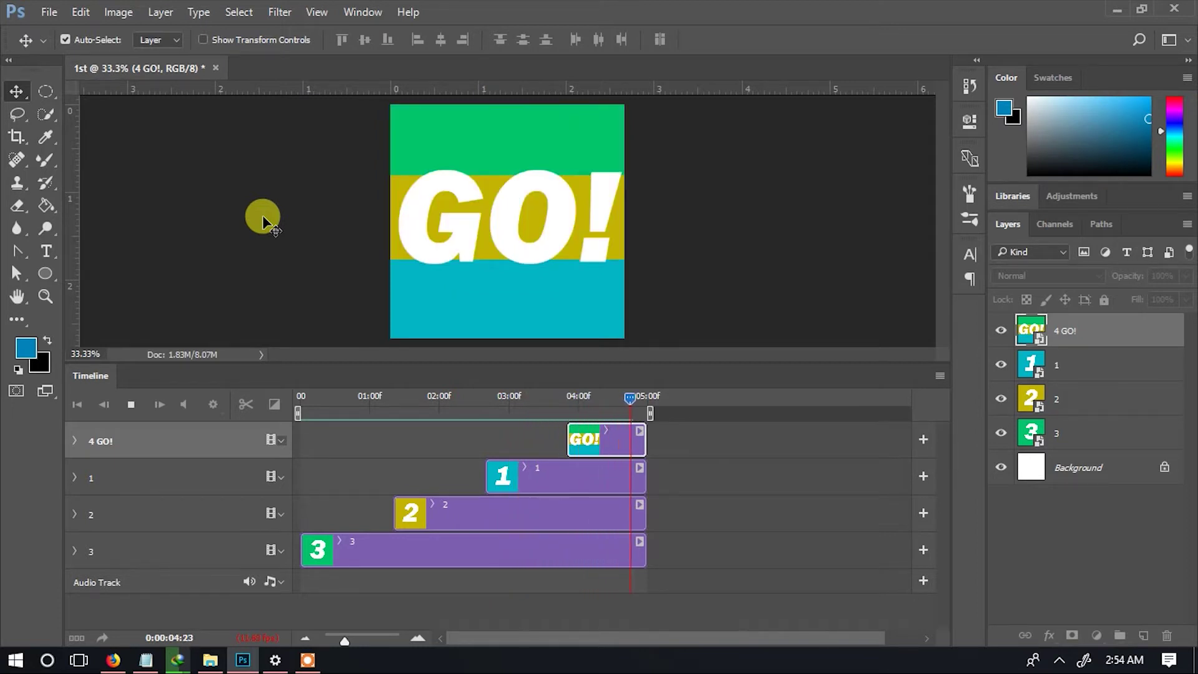
key(space)
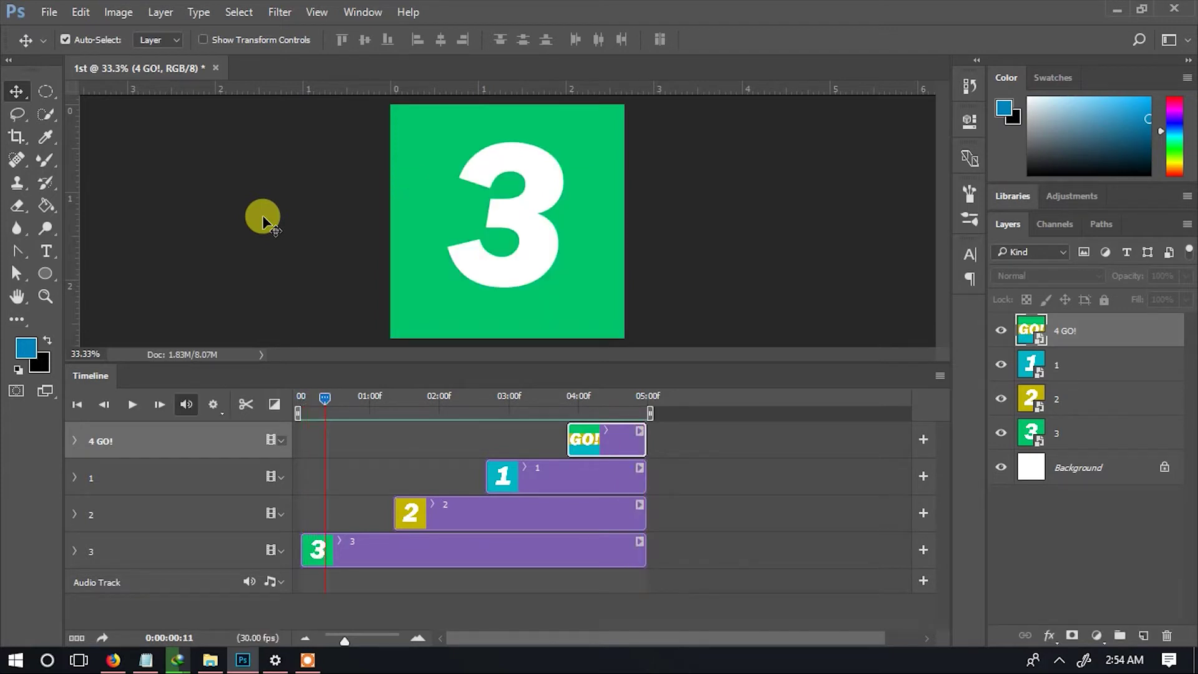
click(213, 407)
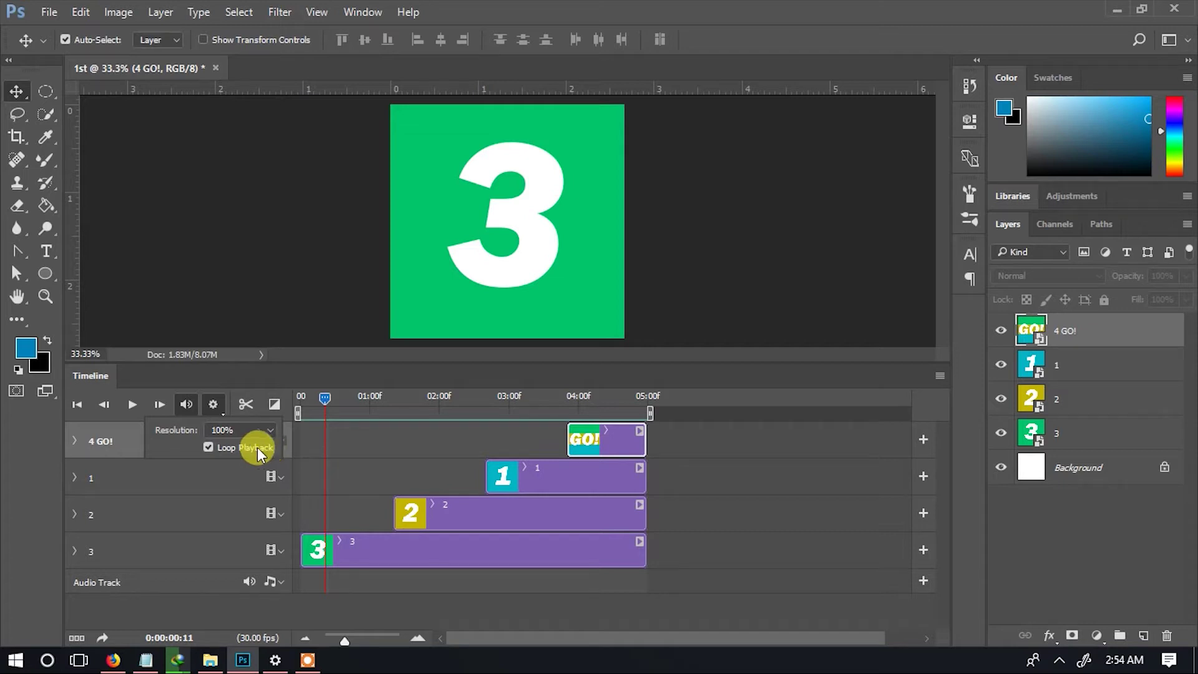
Start clip 2 earlier, extend it to end with the others, and end the work area near 3 seconds.
click(216, 409)
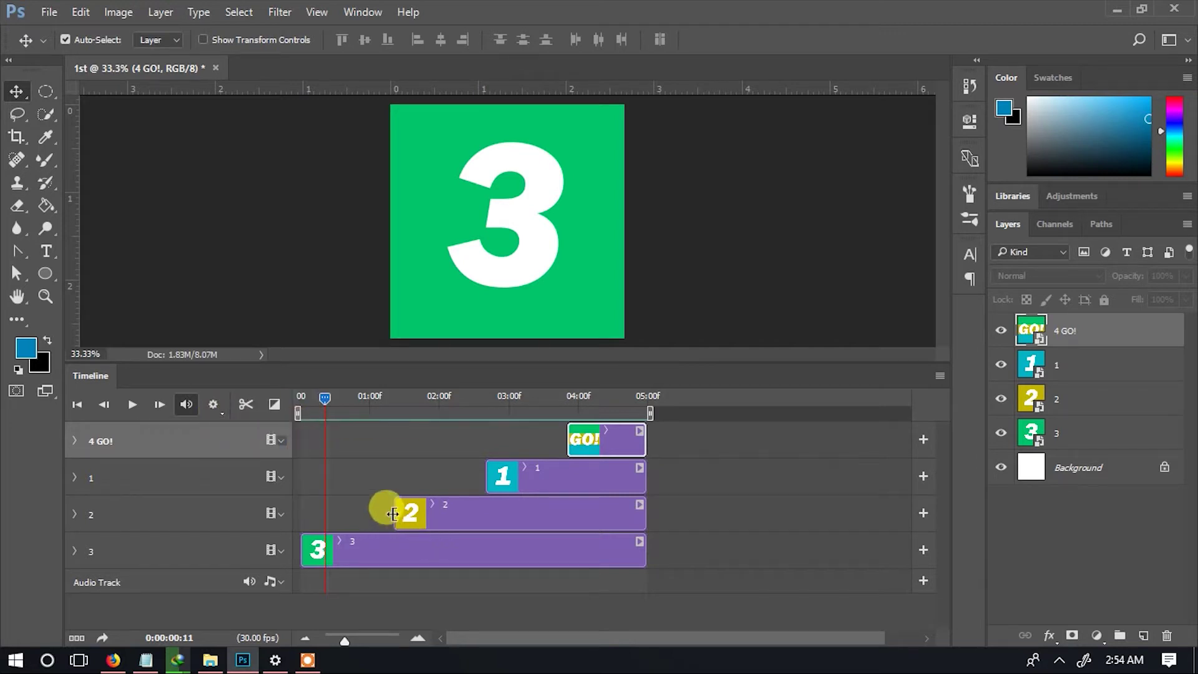
drag(393, 513, 365, 507)
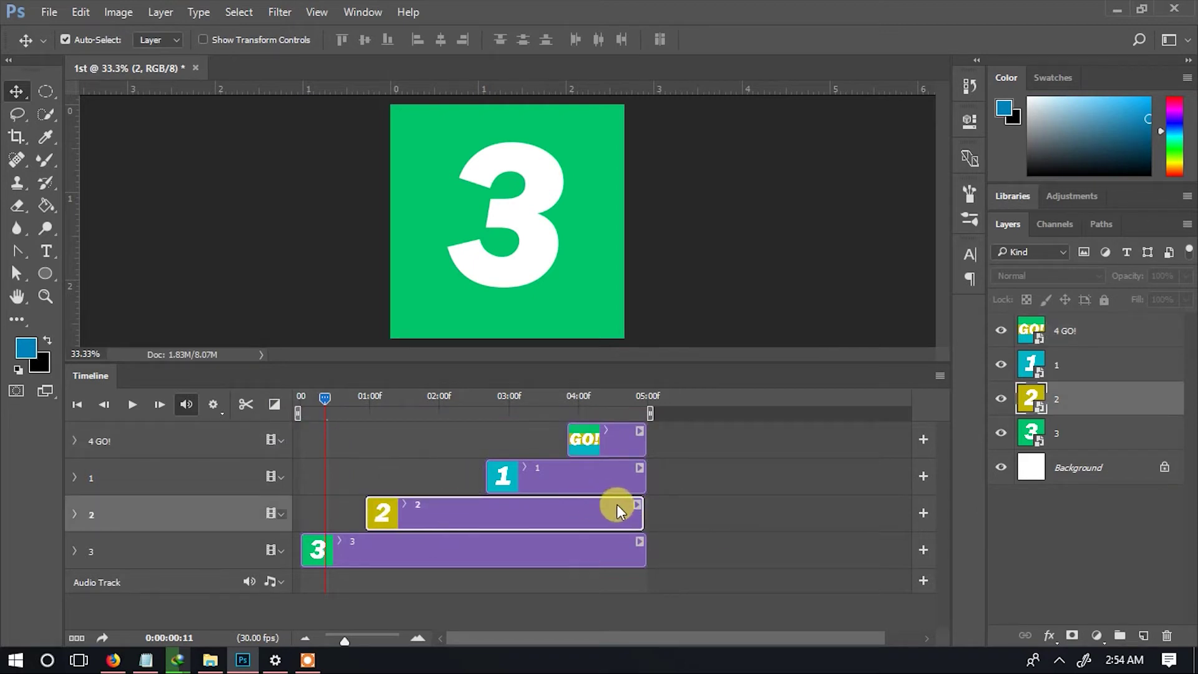
mouse_move(637, 504)
mouse_down()
mouse_move(509, 507)
mouse_move(592, 508)
mouse_up()
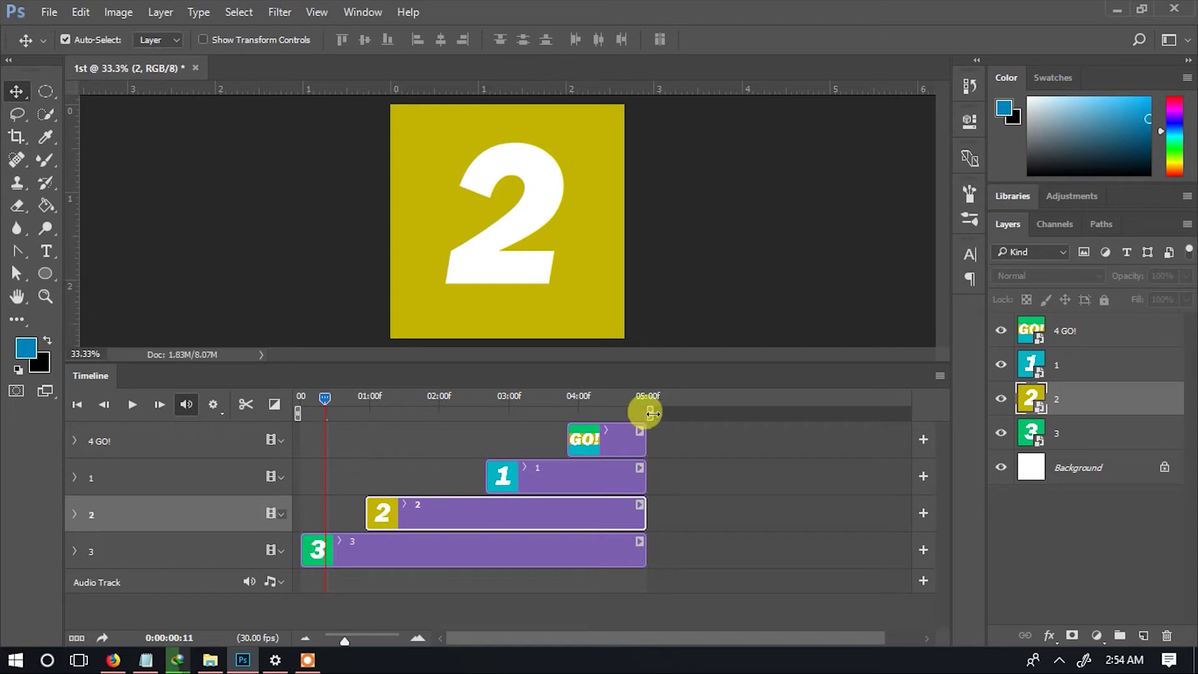
drag(639, 413, 513, 418)
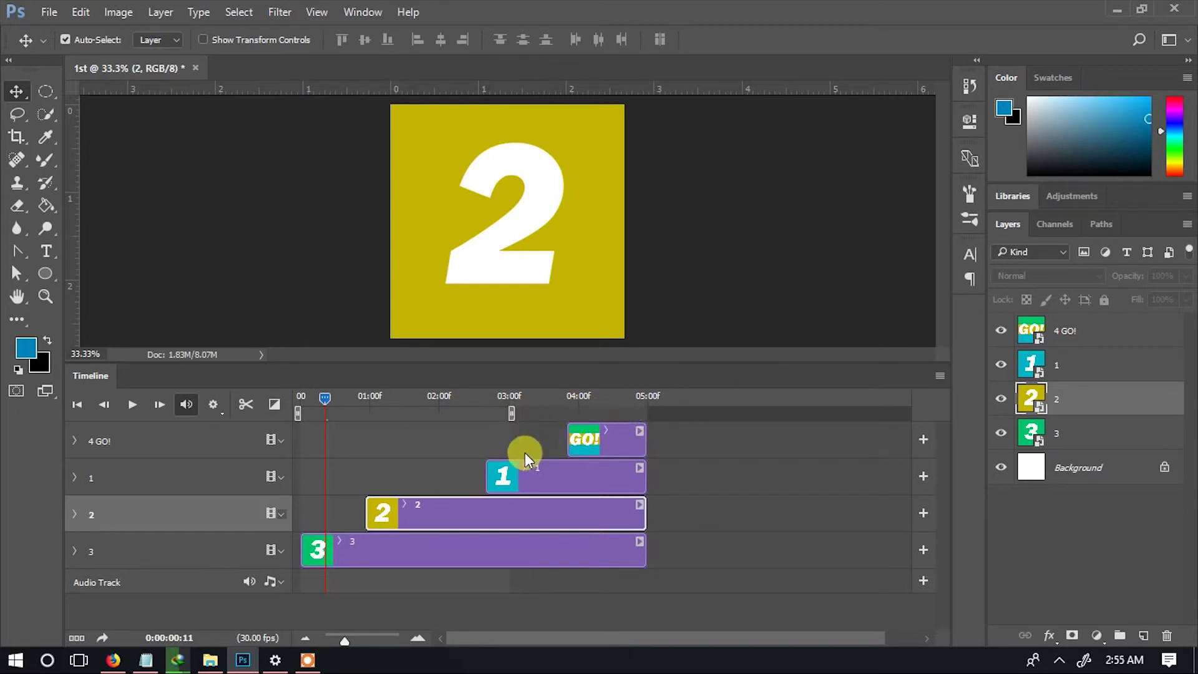
Restagger the clips: 2 near 00:15f, 1 about one second in, 4 GO! around two seconds.
click(517, 479)
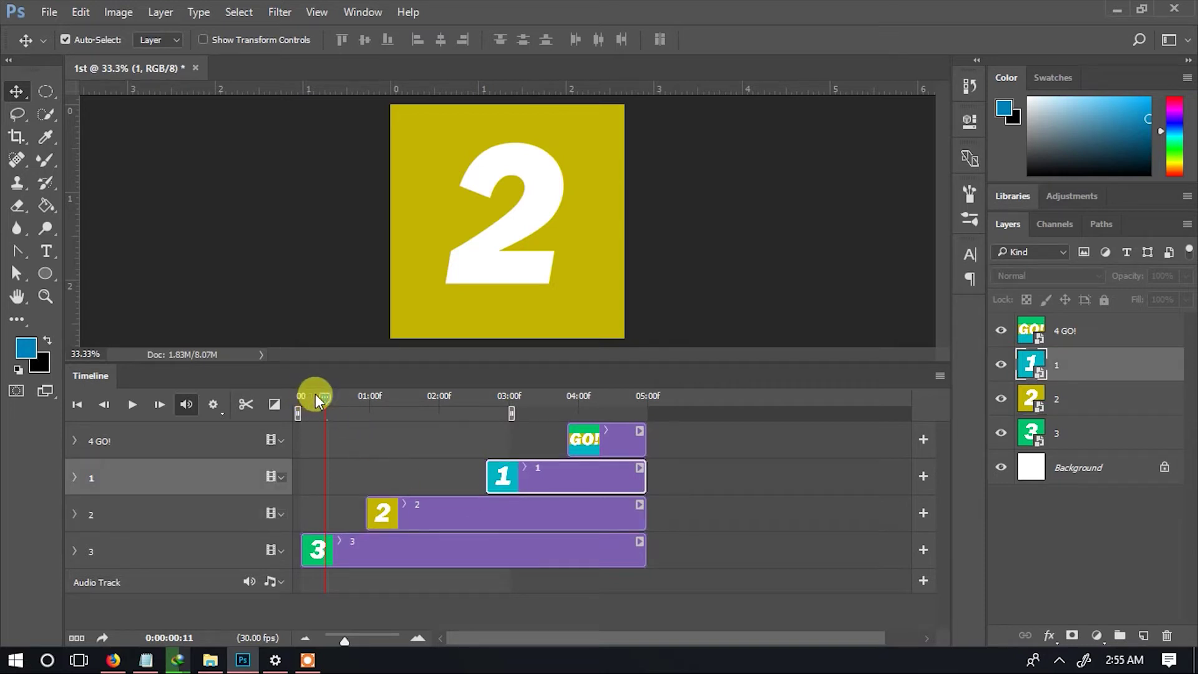
drag(316, 395, 287, 397)
drag(411, 504, 353, 502)
drag(507, 488, 395, 477)
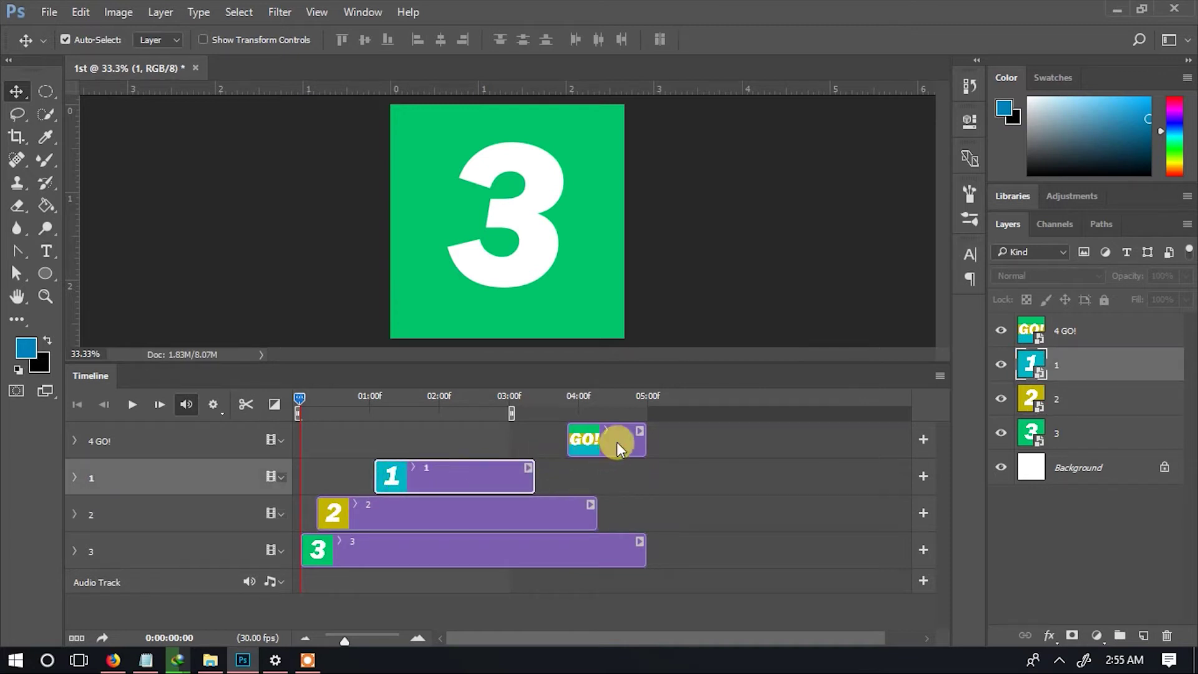
drag(616, 442, 481, 440)
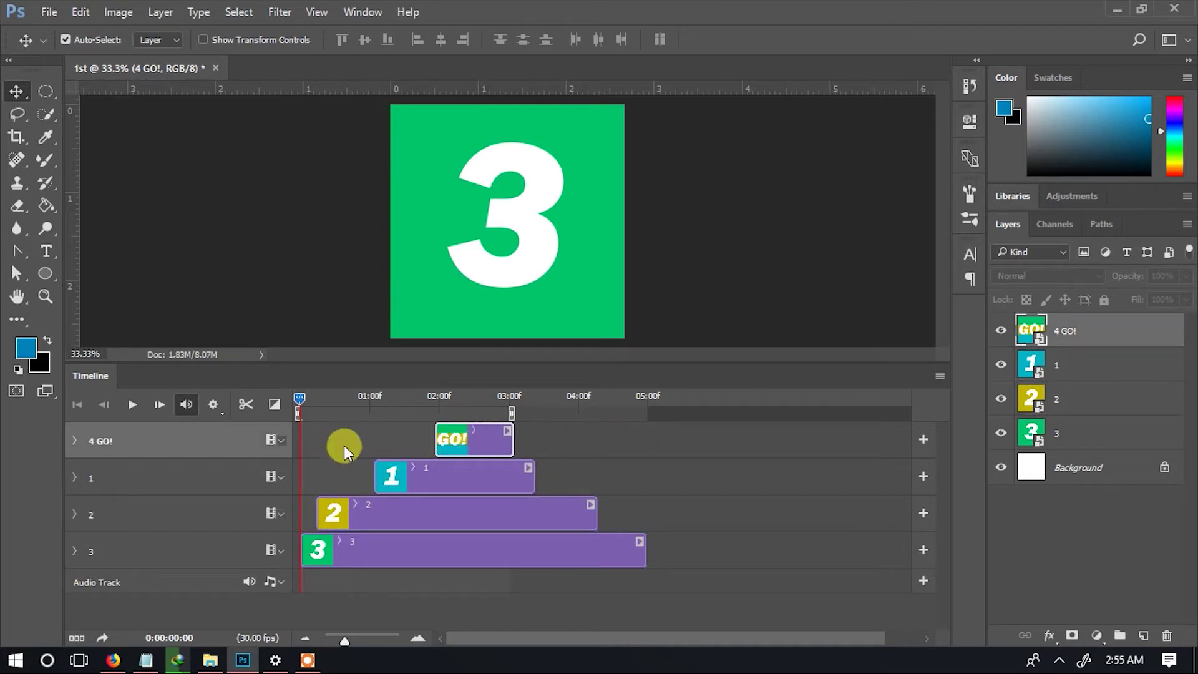
drag(373, 518, 412, 515)
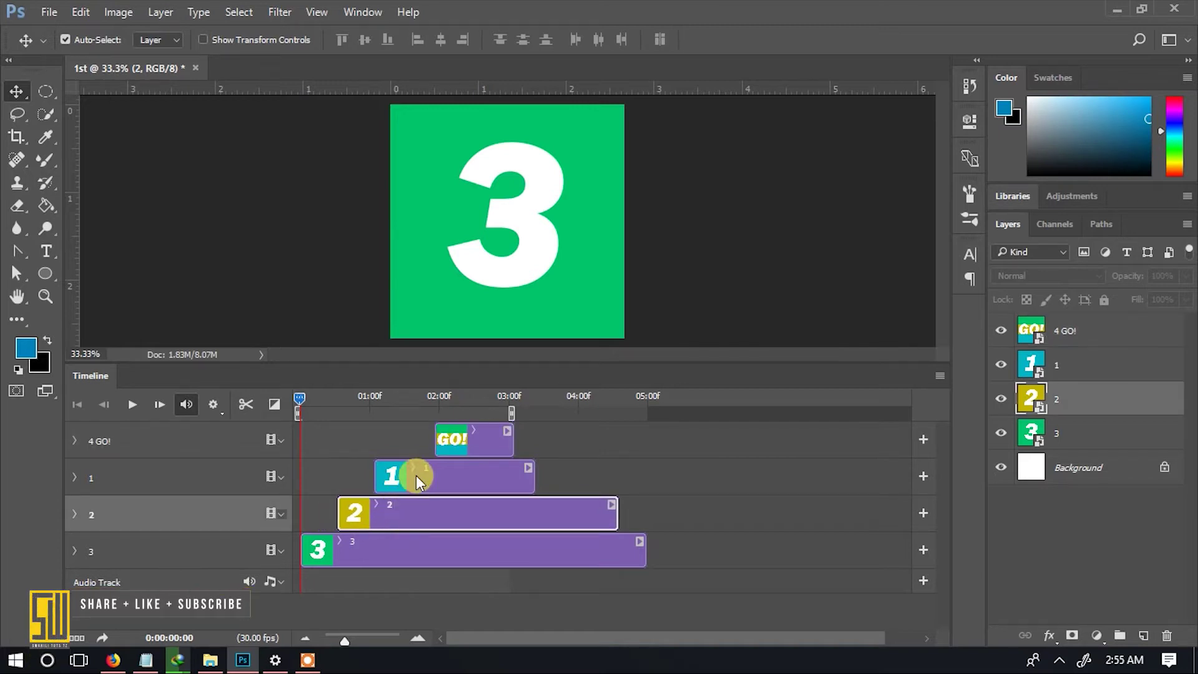
drag(421, 473, 404, 440)
click(470, 437)
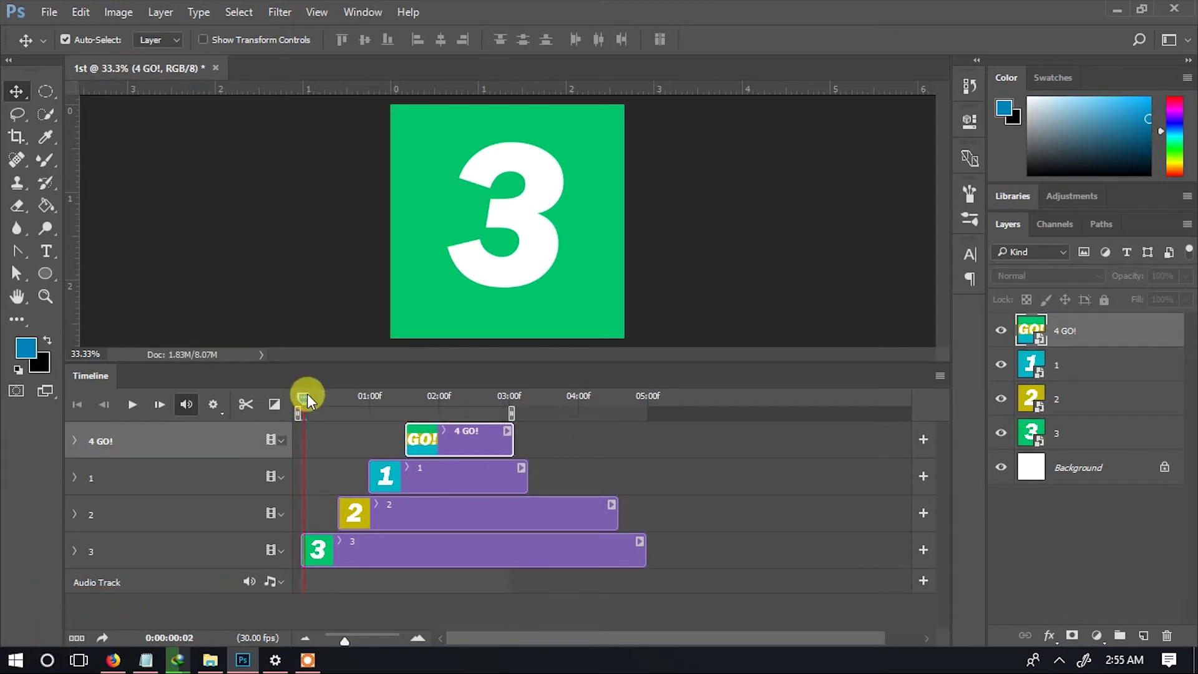
Play the countdown, move the work-area end to about 02:10, and replay the shortened loop.
drag(307, 394, 210, 380)
key(space)
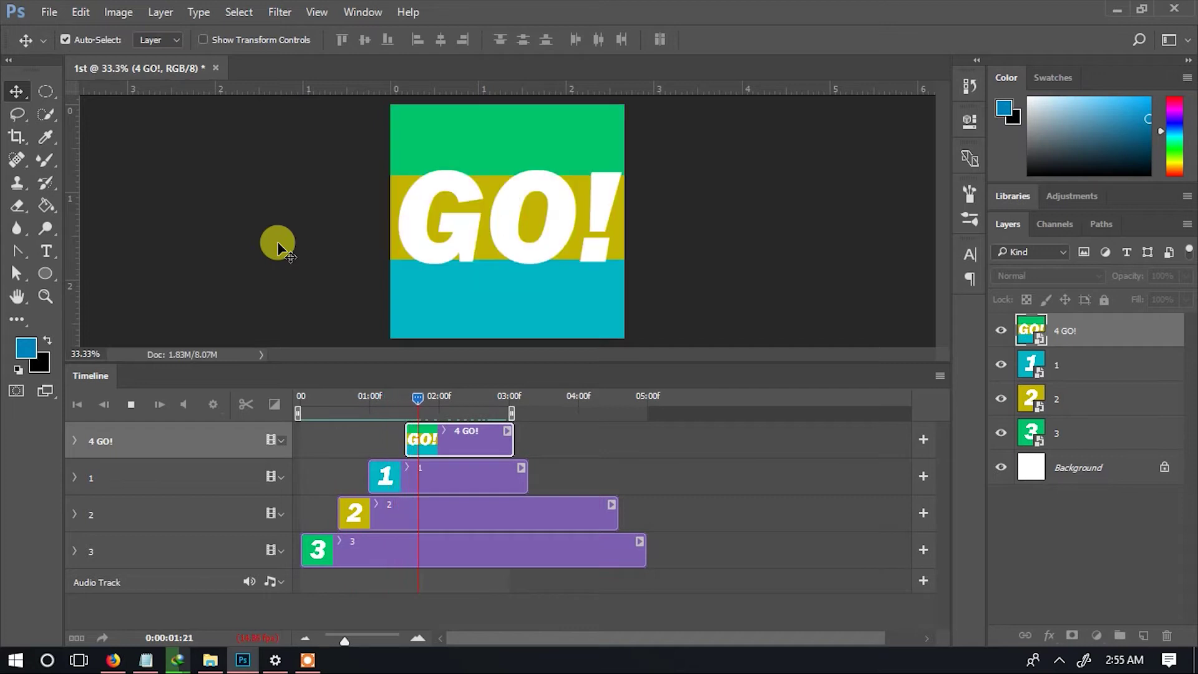
key(space)
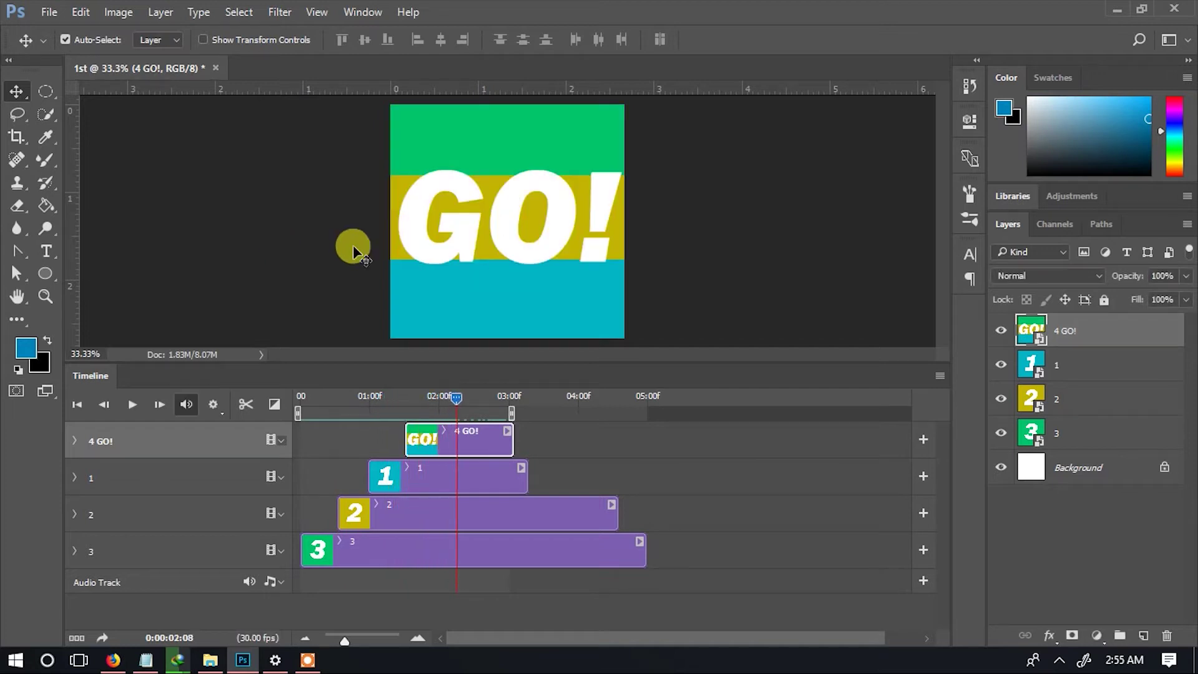
drag(513, 413, 459, 394)
key(space)
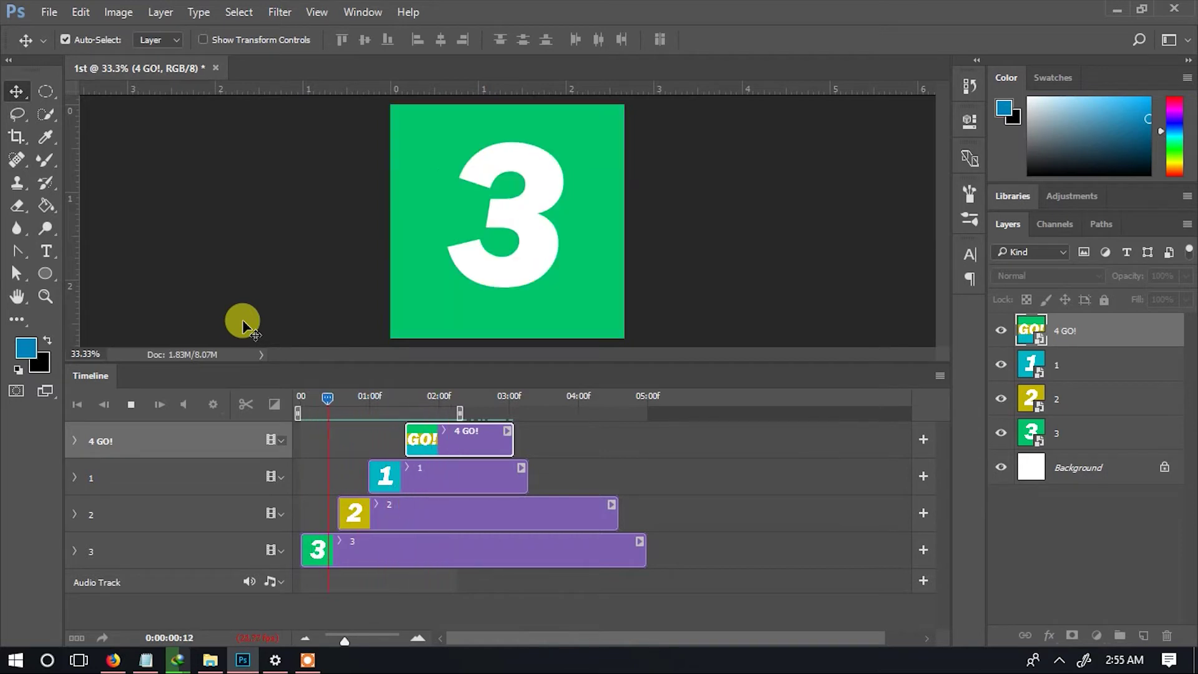
key(space)
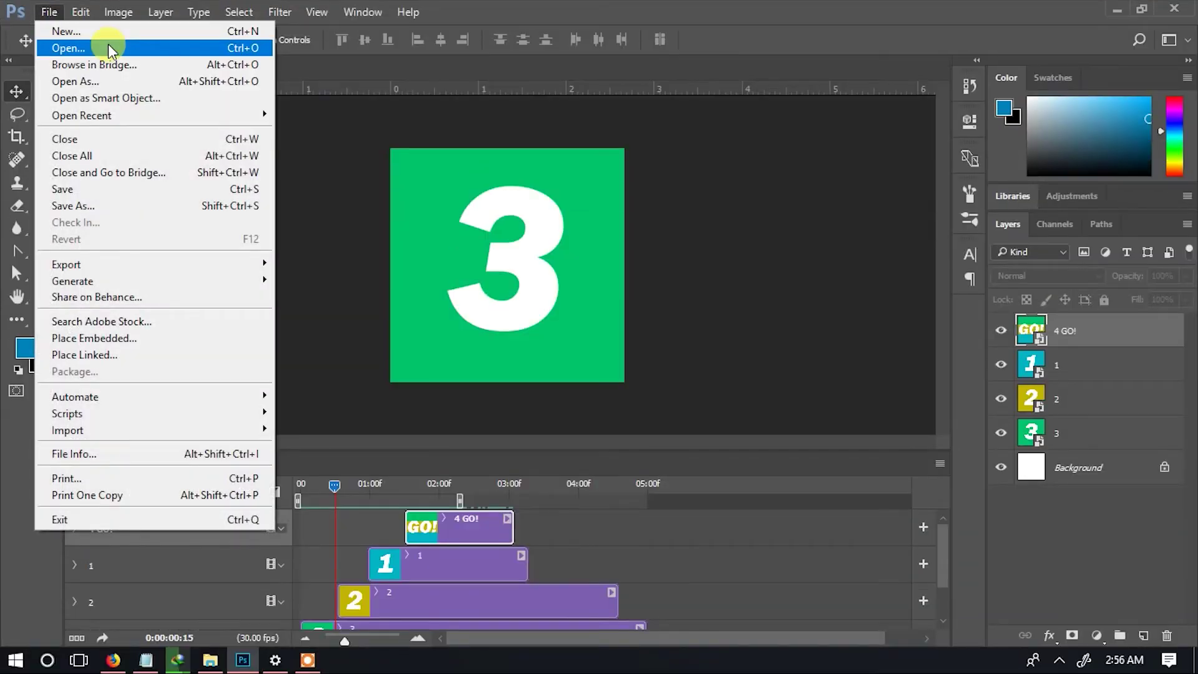
Create a new document named '2nd' and give it a video timeline.
click(93, 32)
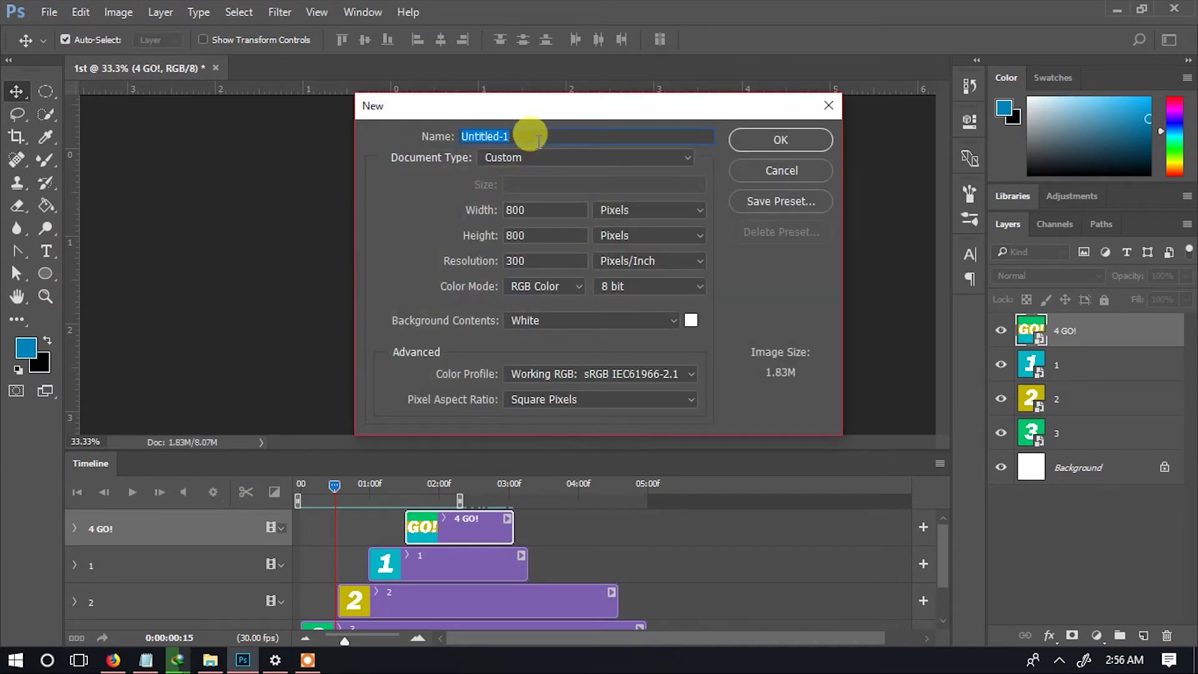
text(2nd)
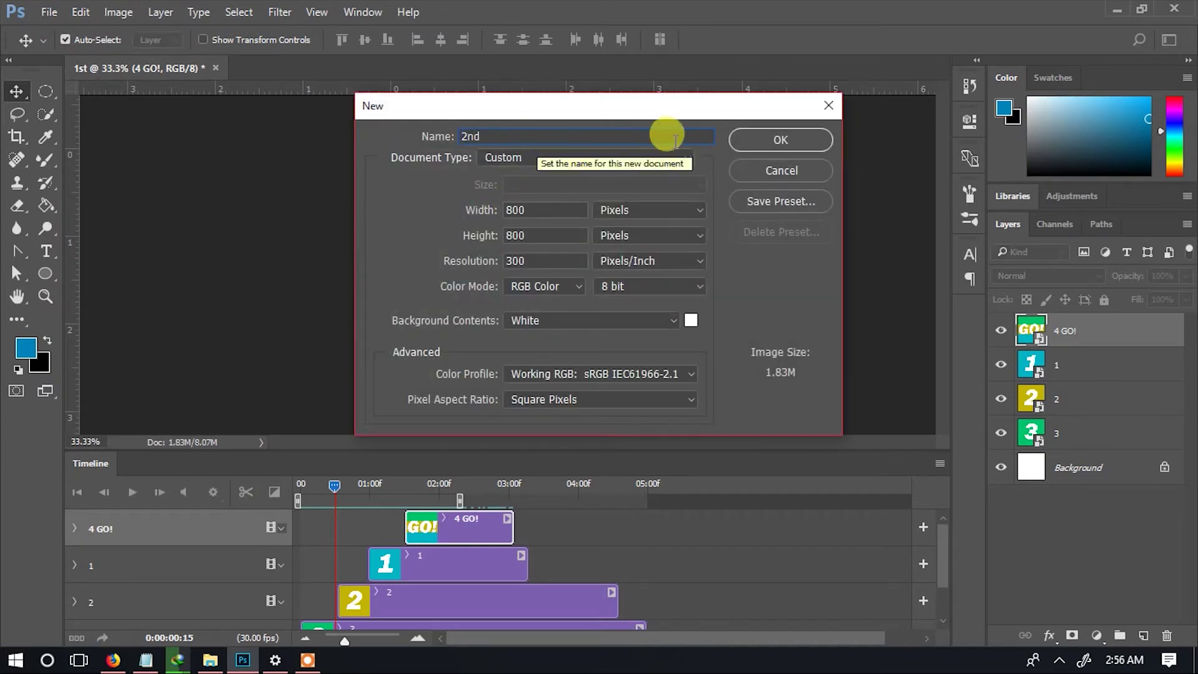
click(773, 140)
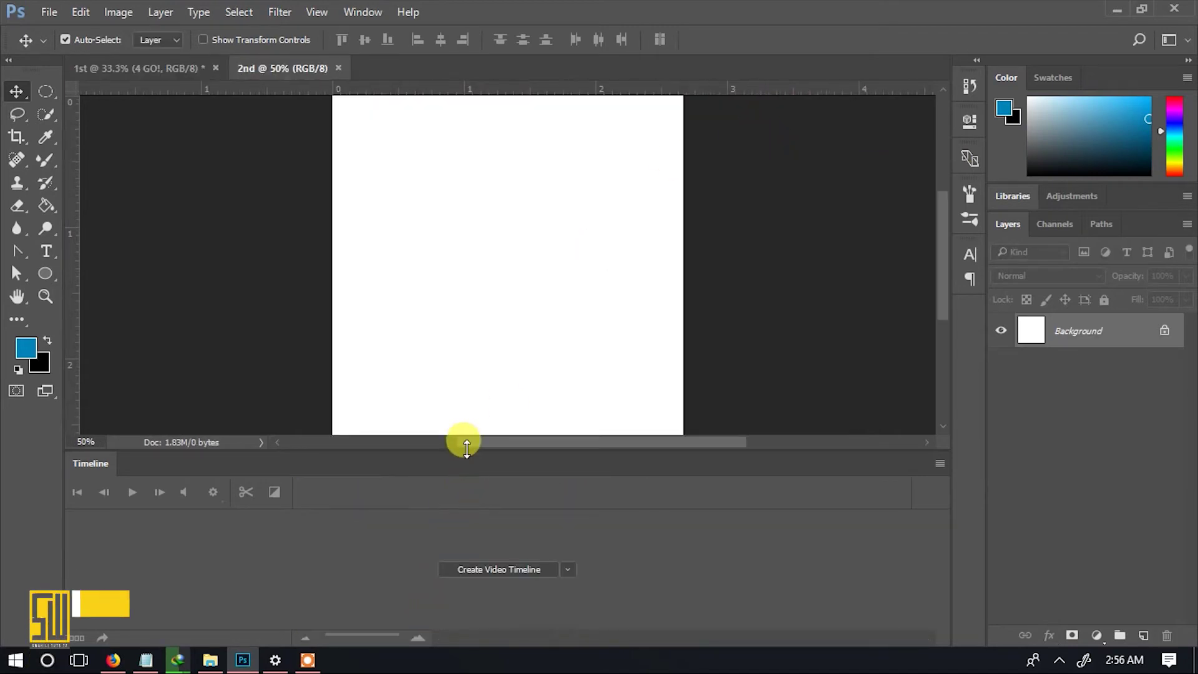
drag(462, 448, 451, 488)
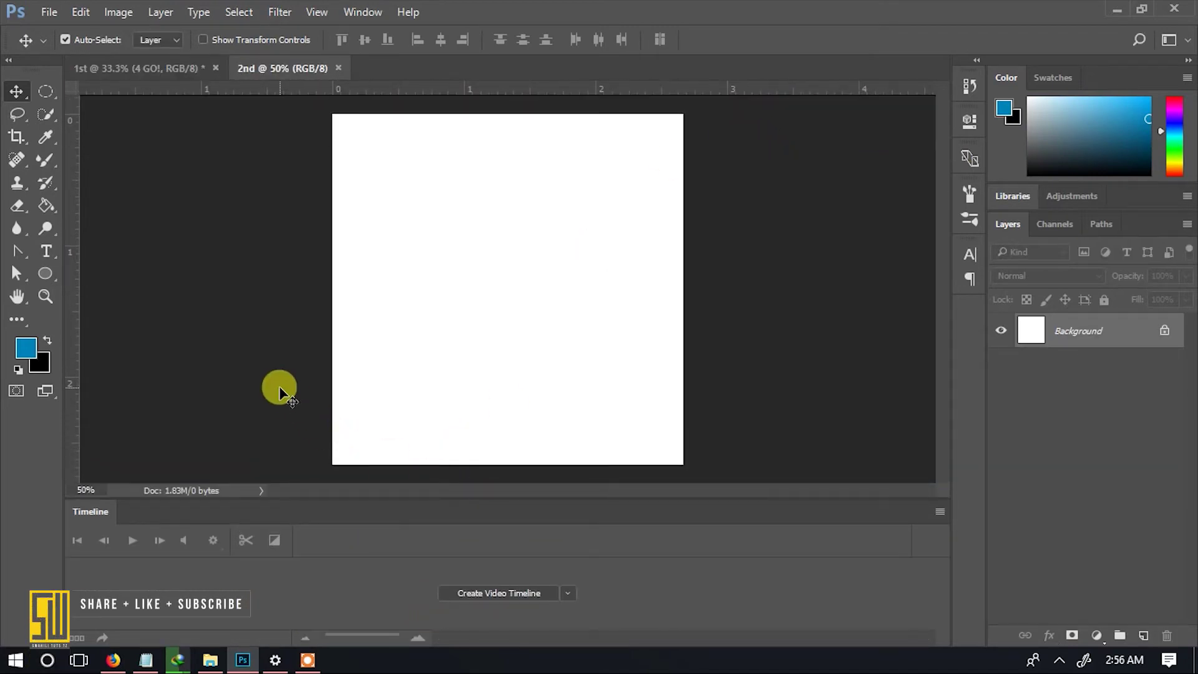
click(491, 590)
drag(324, 640, 345, 645)
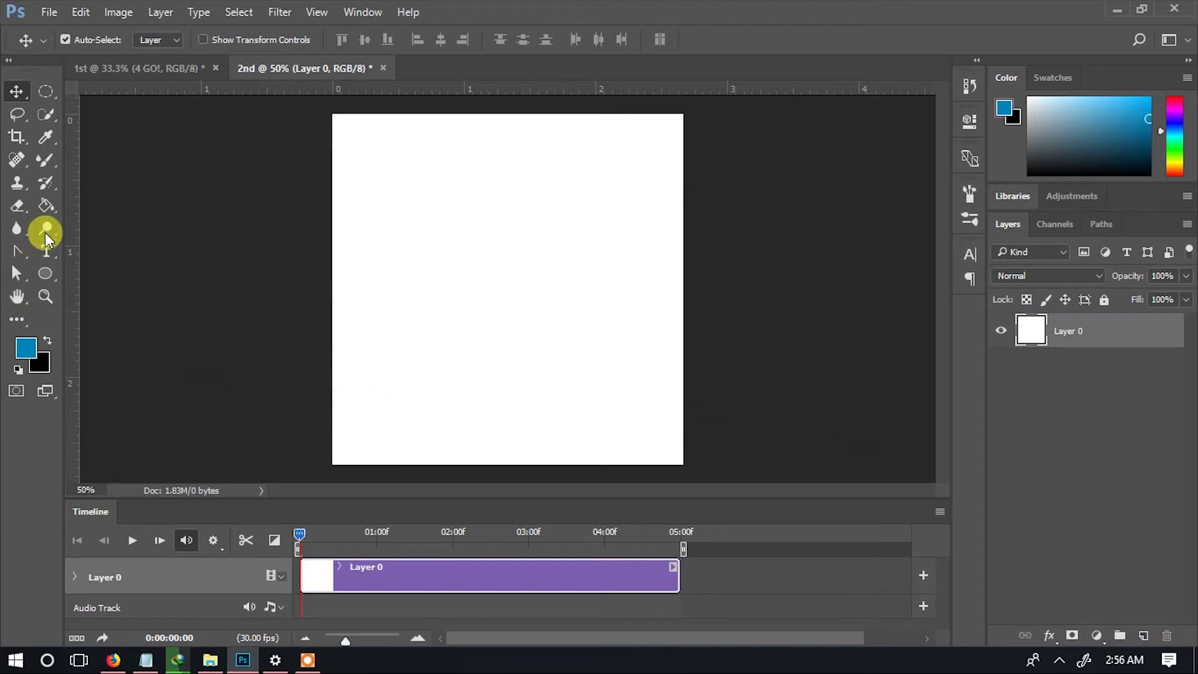
Fill the canvas blue with the Paint Bucket and add an empty Layer 1 above it.
click(48, 208)
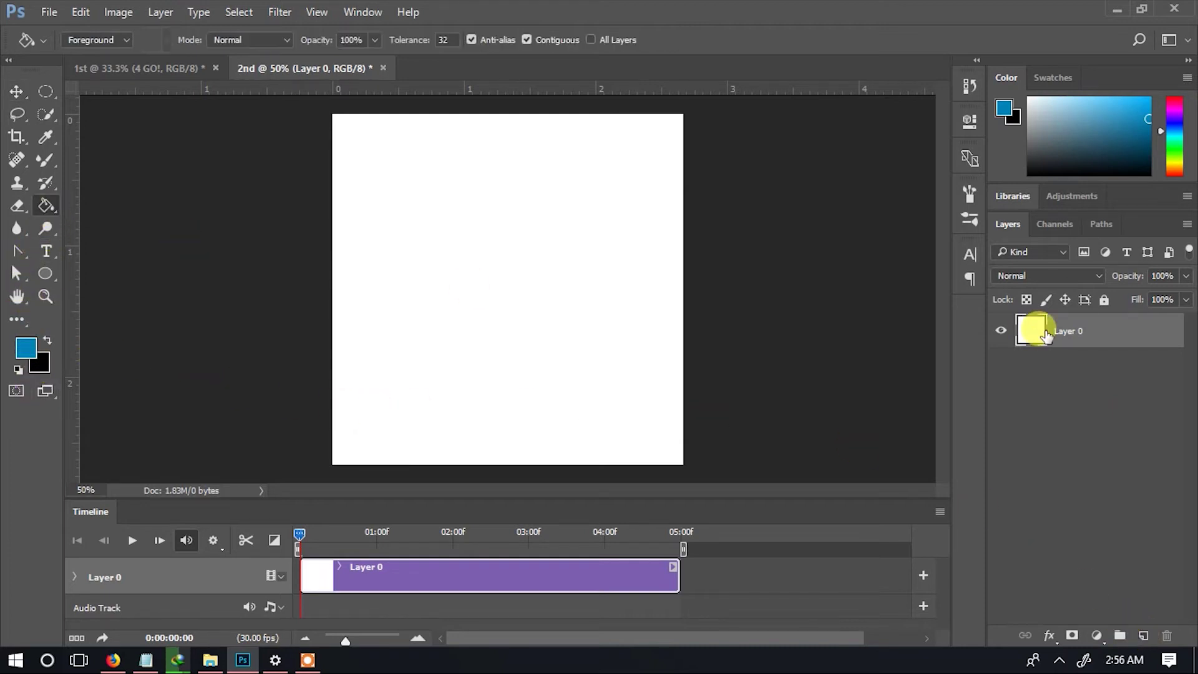
click(540, 351)
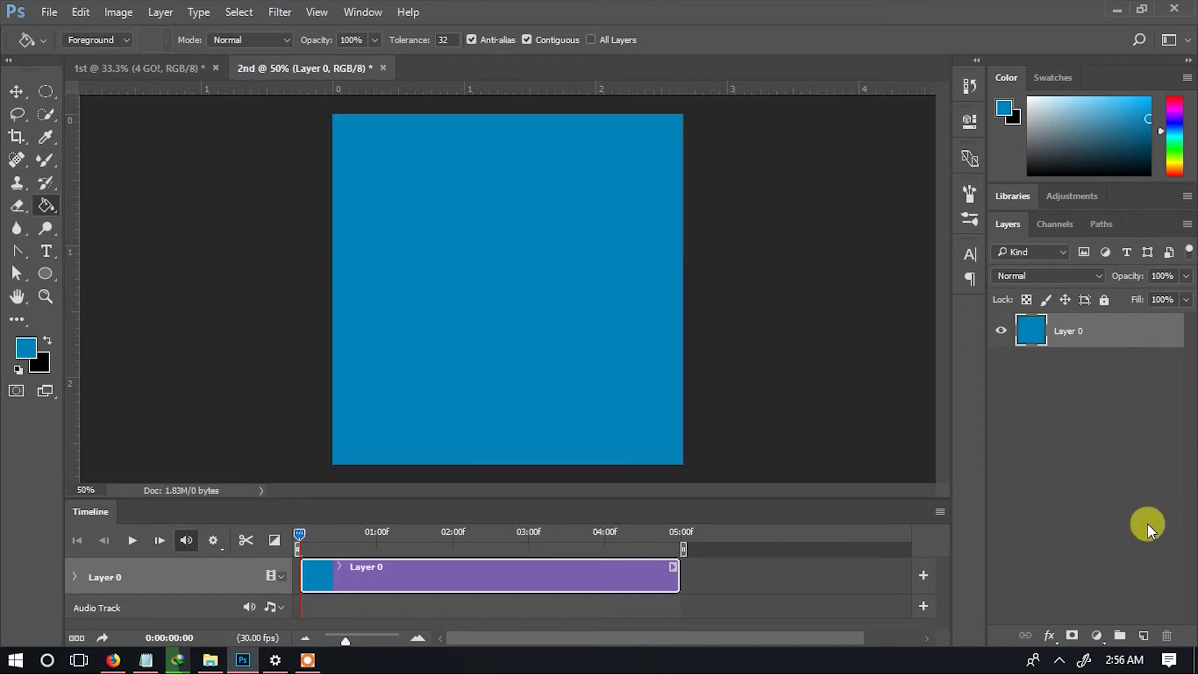
click(1142, 636)
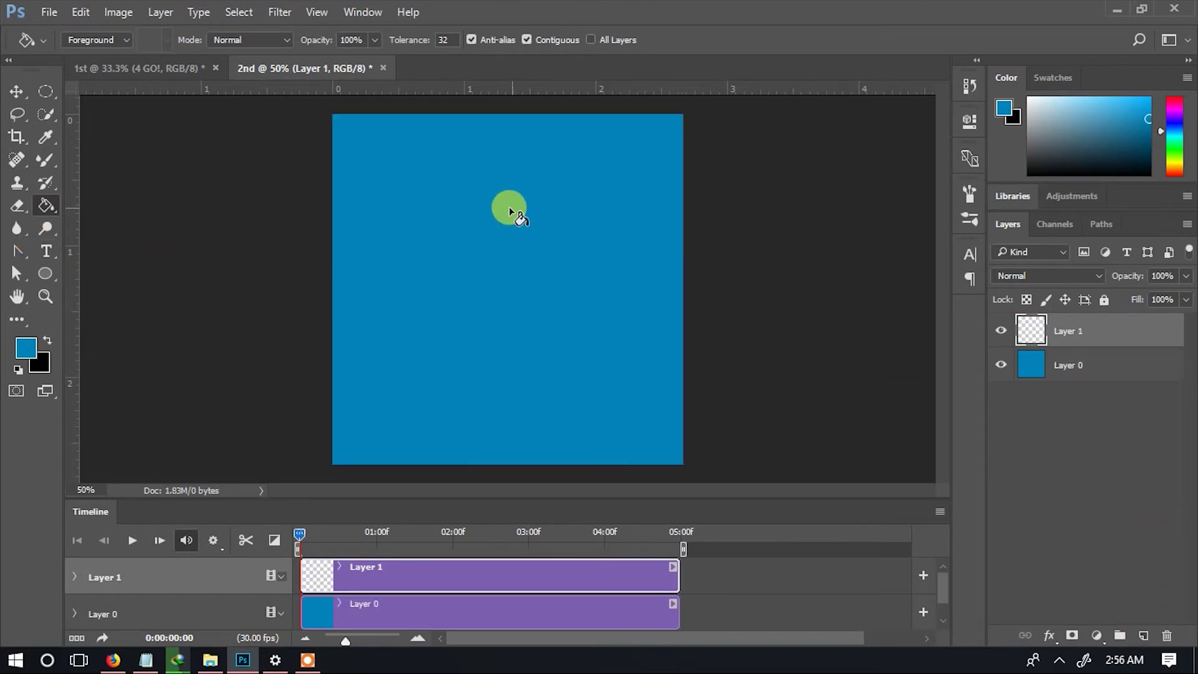
click(26, 251)
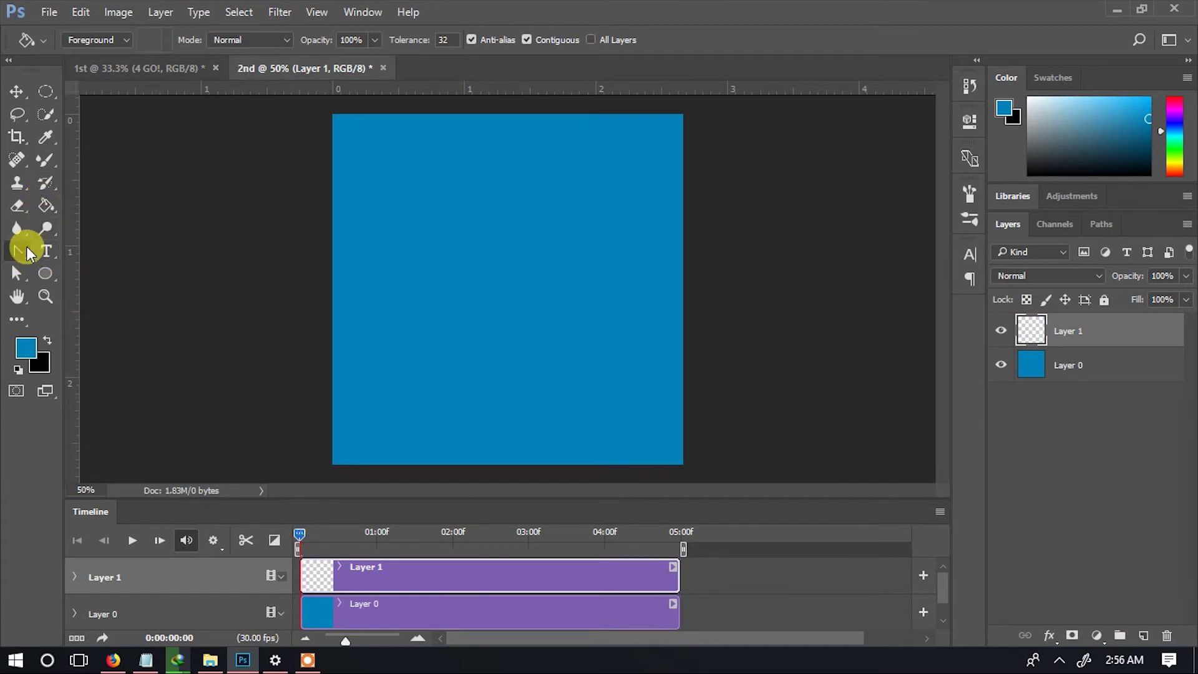
right_click(26, 251)
click(74, 246)
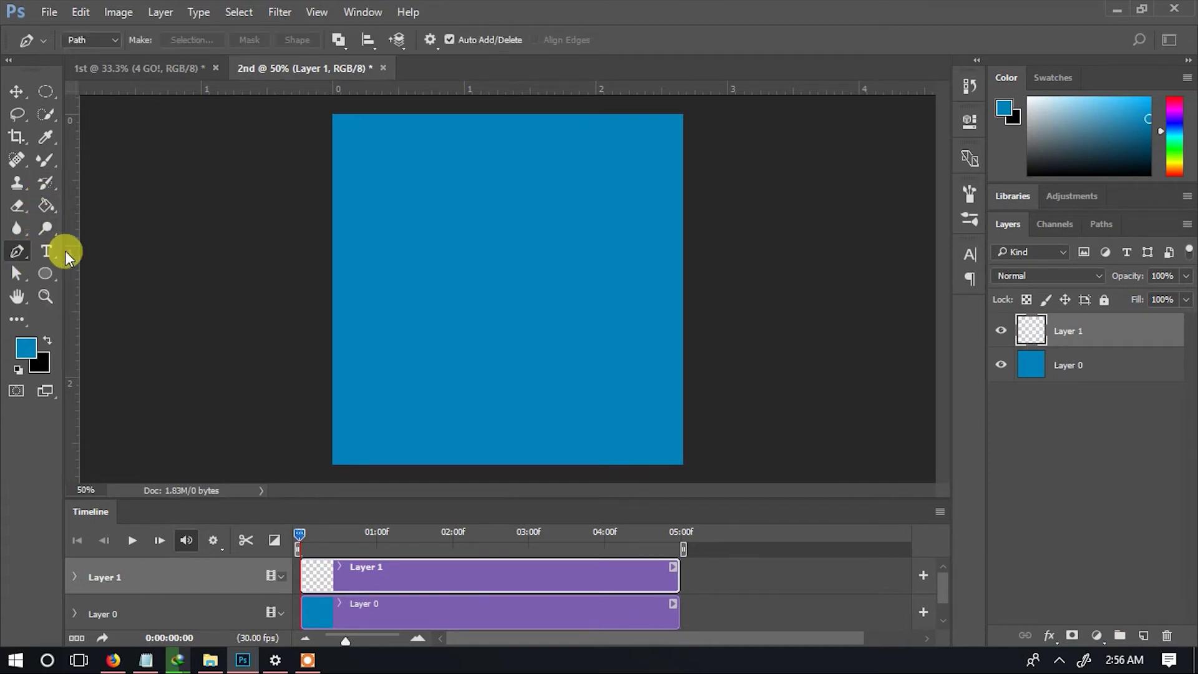
Draw a closed wavy path across the lower canvas with the Pen and make it a selection.
click(270, 405)
drag(393, 332, 527, 345)
drag(635, 367, 781, 307)
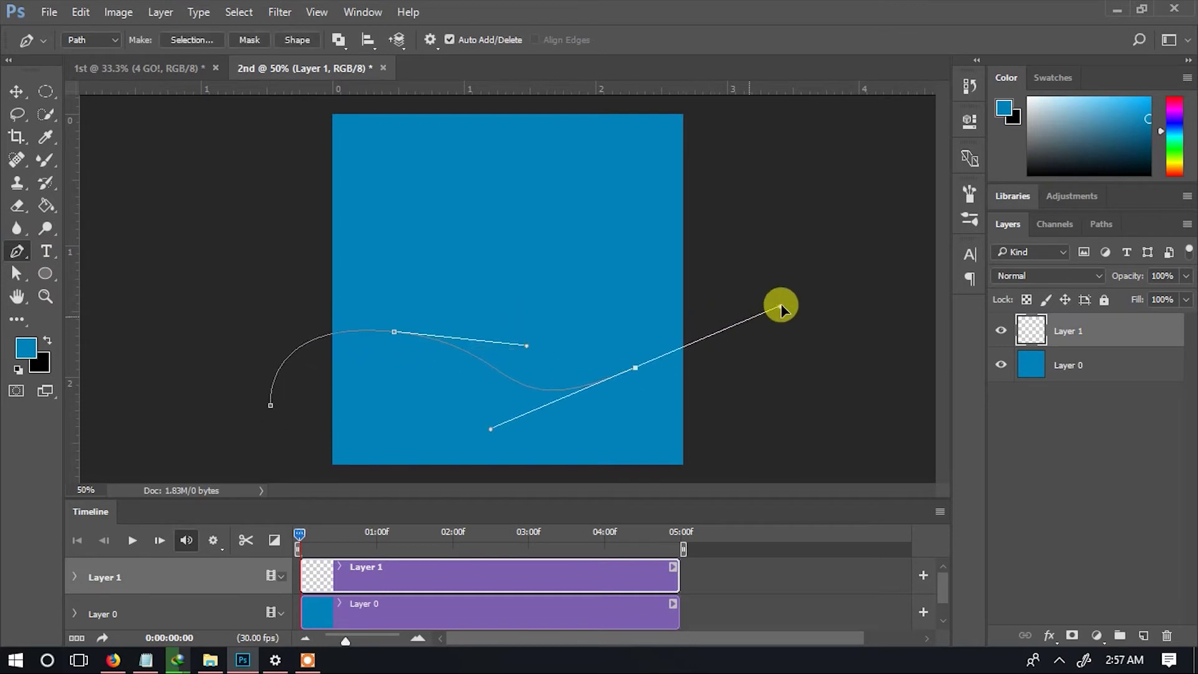
drag(636, 367, 655, 353)
click(732, 381)
click(739, 466)
drag(574, 477, 290, 484)
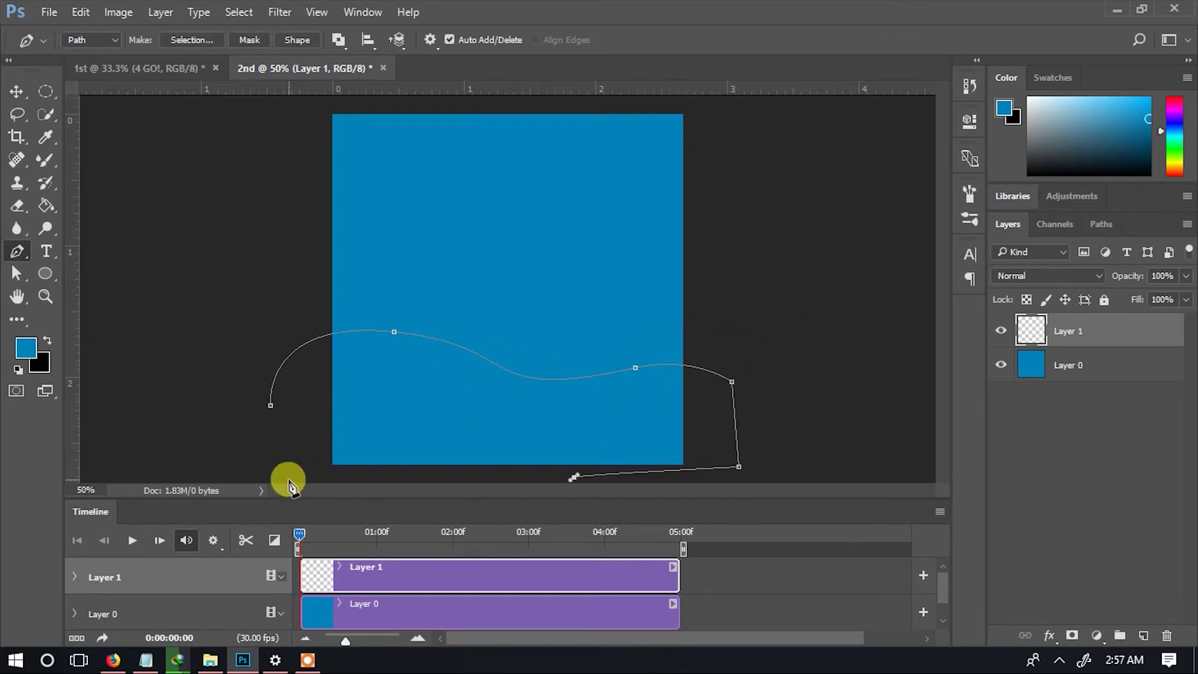
click(288, 480)
click(270, 405)
right_click(500, 383)
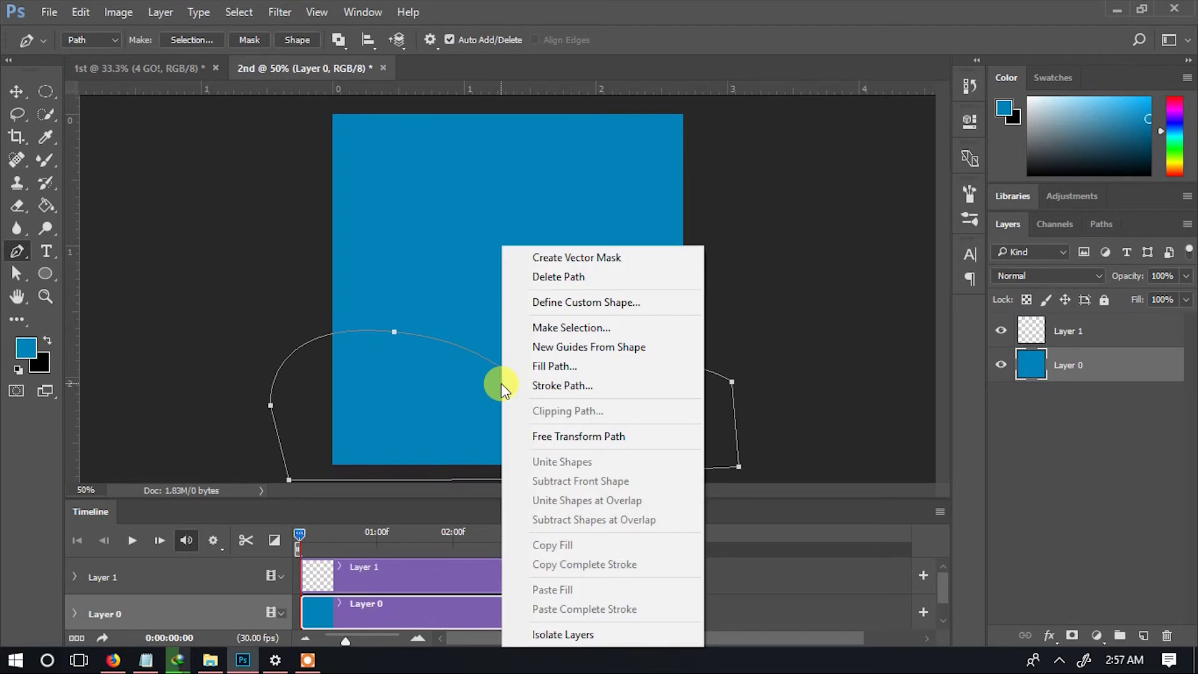
click(556, 329)
click(686, 181)
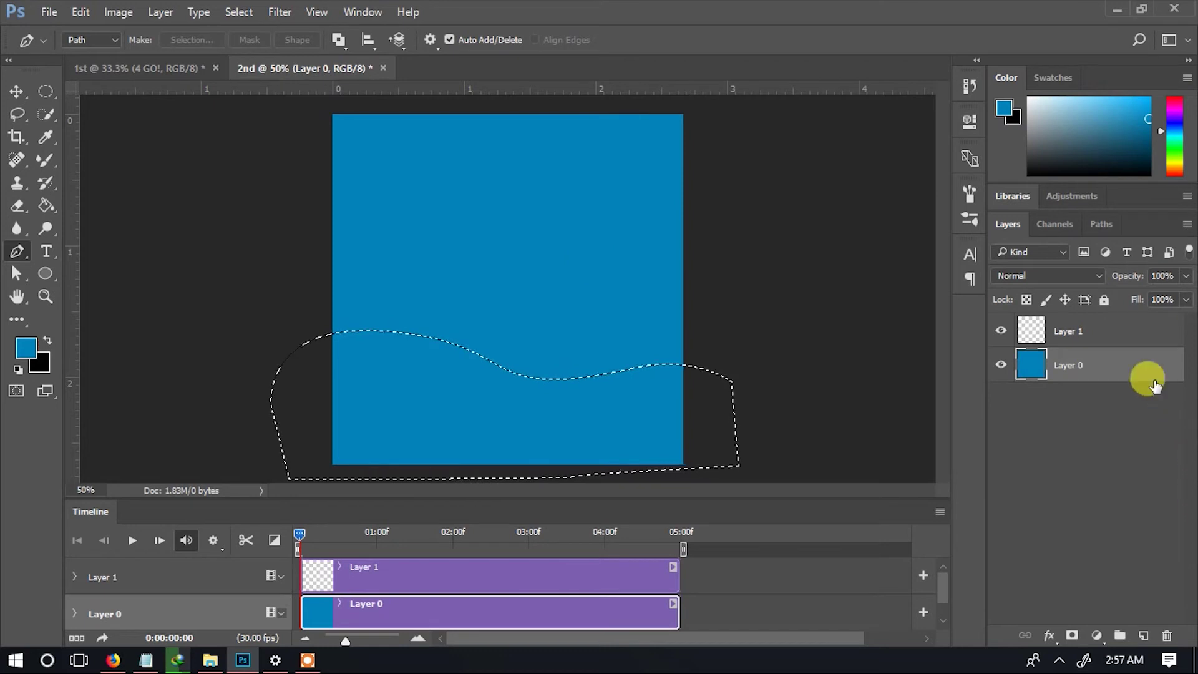
Fill the wave selection on Layer 1 with pale yellow #effda1, then deselect.
click(1060, 330)
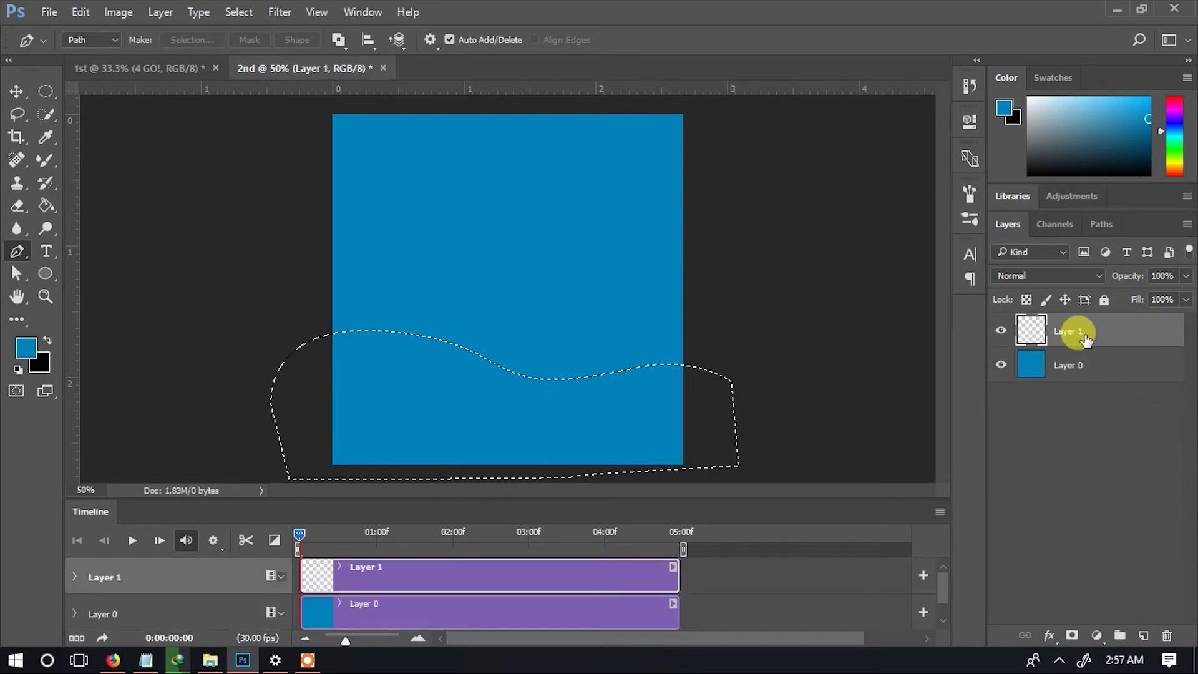
click(23, 355)
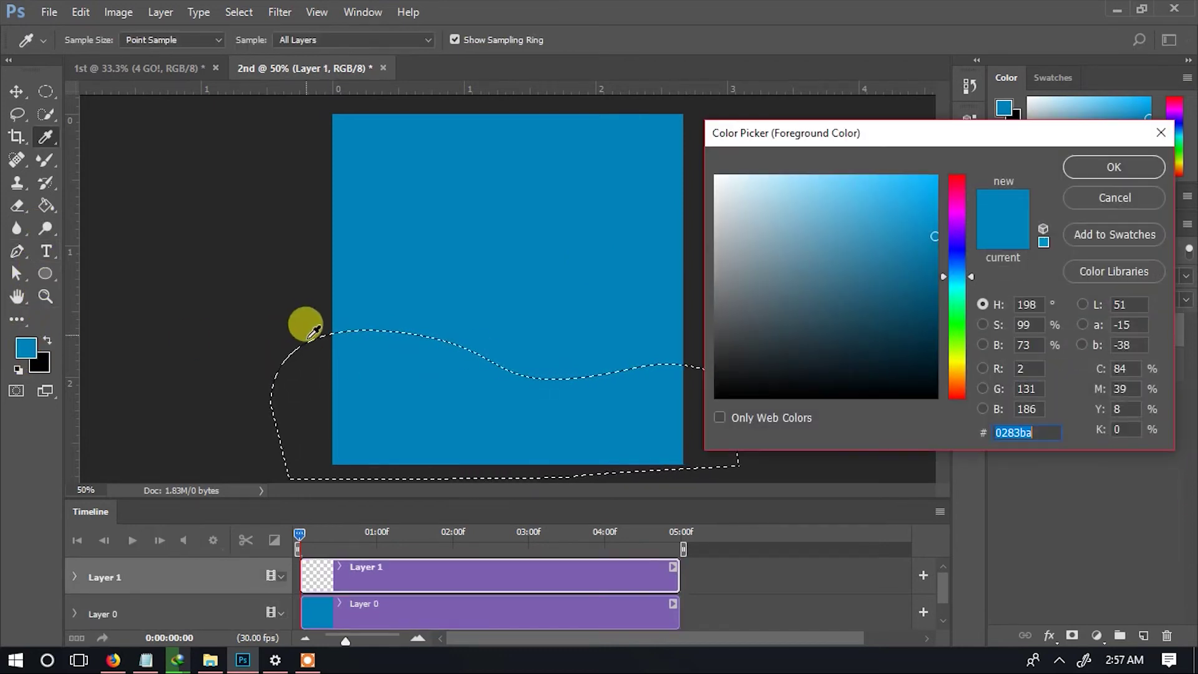
click(959, 354)
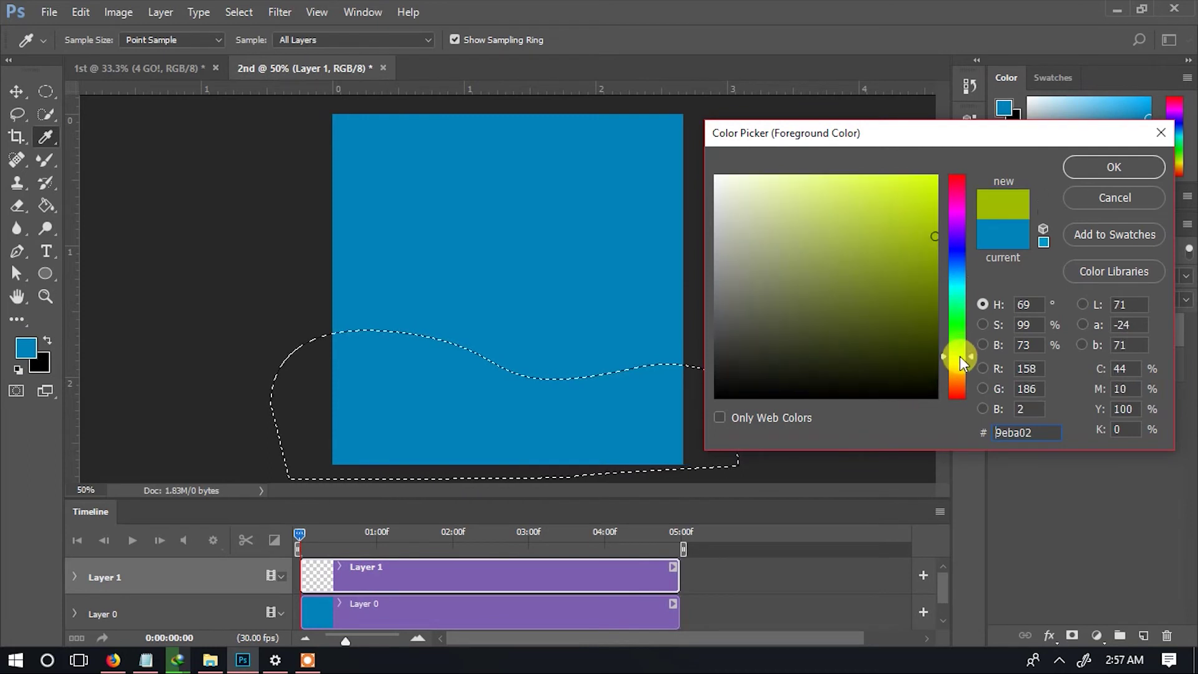
click(824, 179)
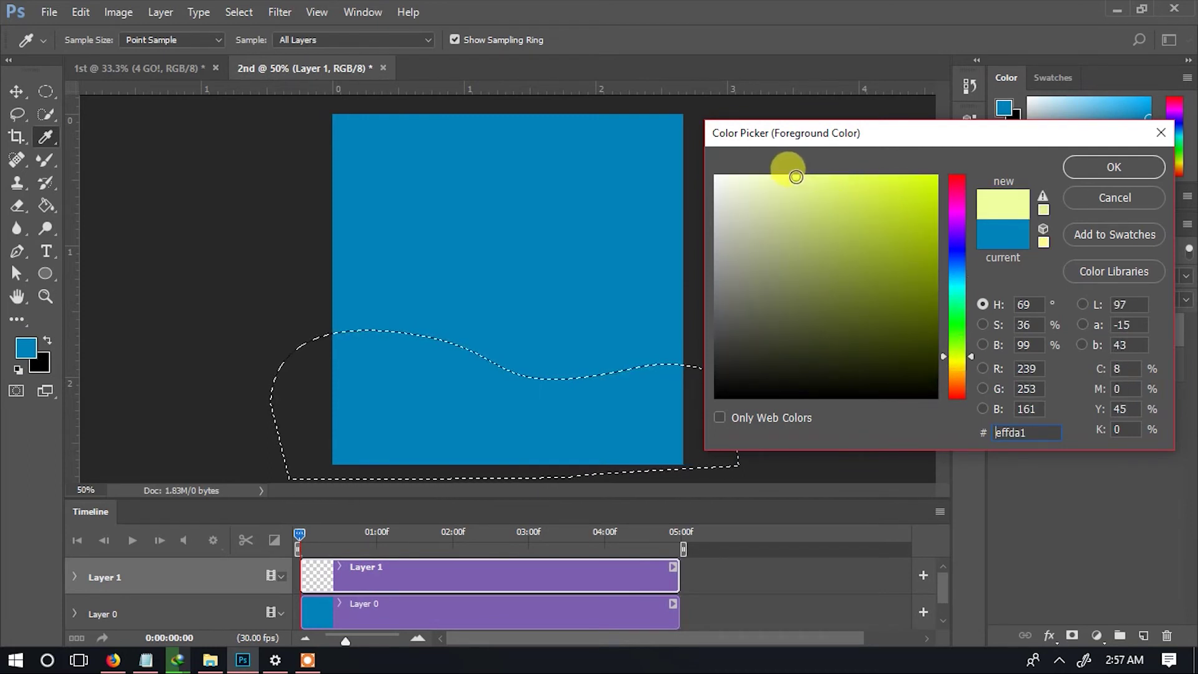
click(1077, 167)
key(p)
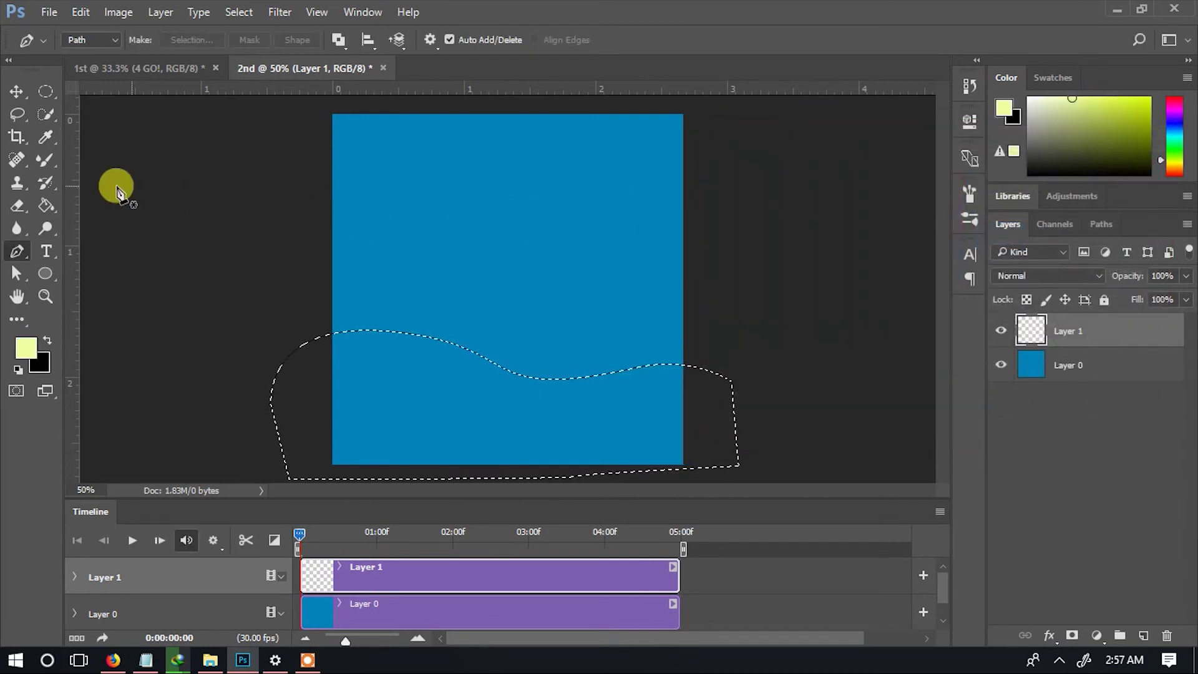
click(44, 207)
click(432, 396)
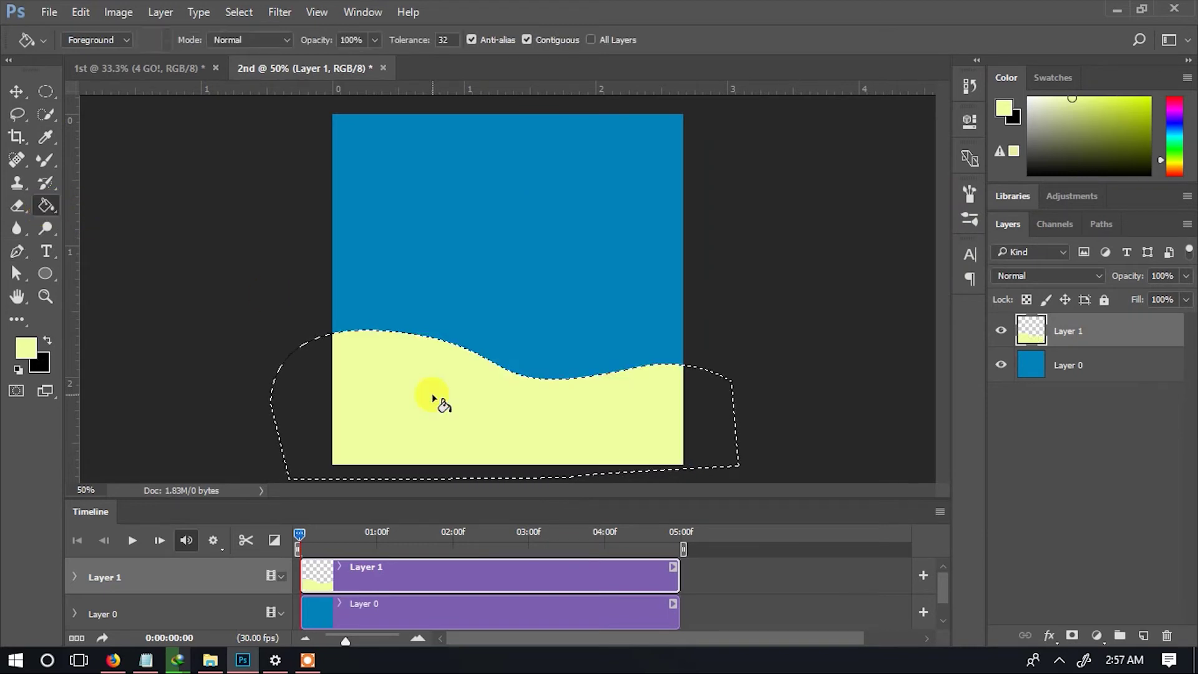
key(ctrl+d)
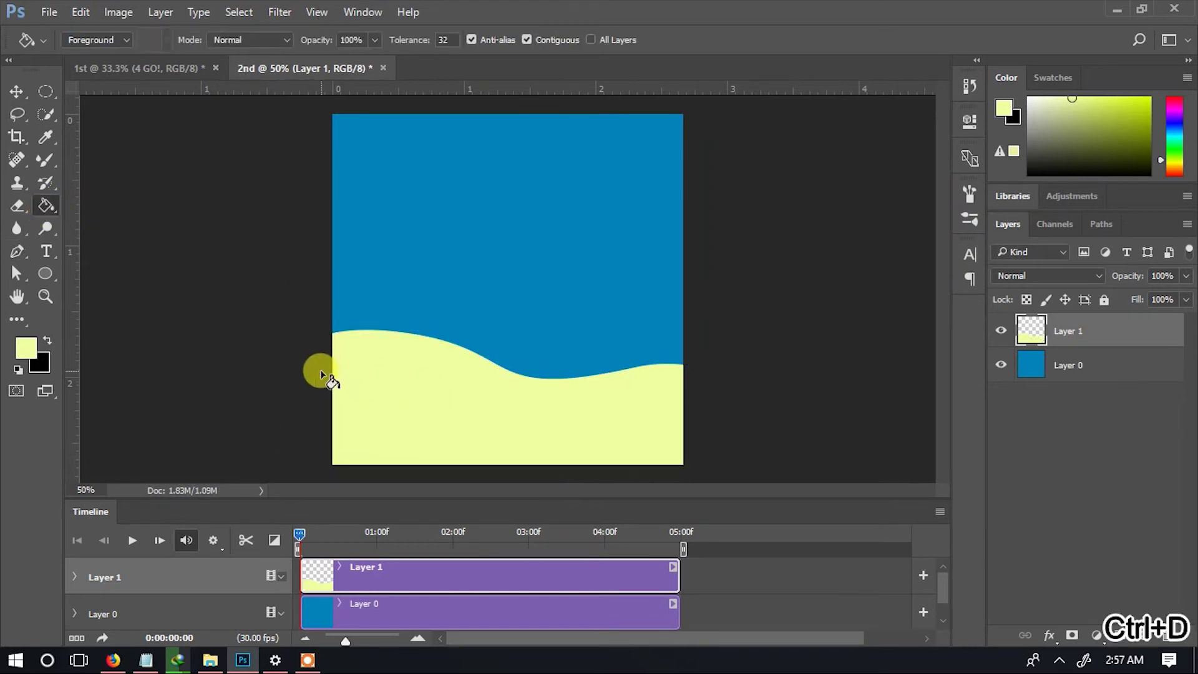
Scale the yellow wave on Layer 1 up and to the right, then nudge it slightly left.
click(15, 93)
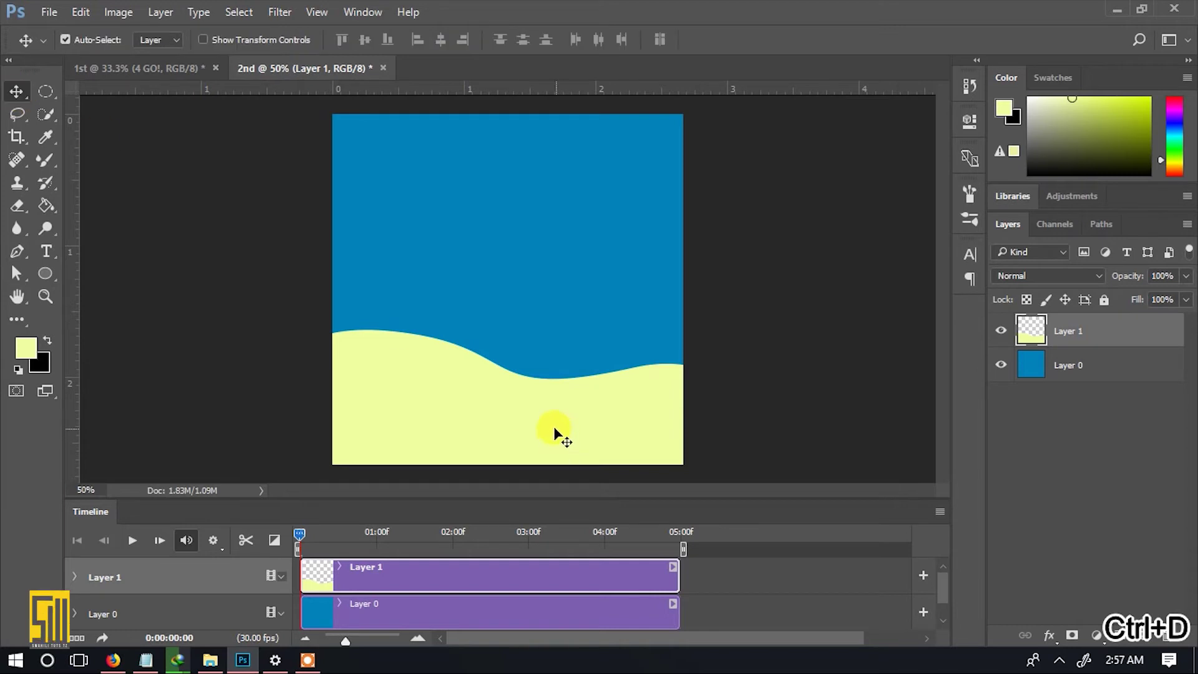
right_click(540, 391)
click(577, 405)
key(ctrl+t)
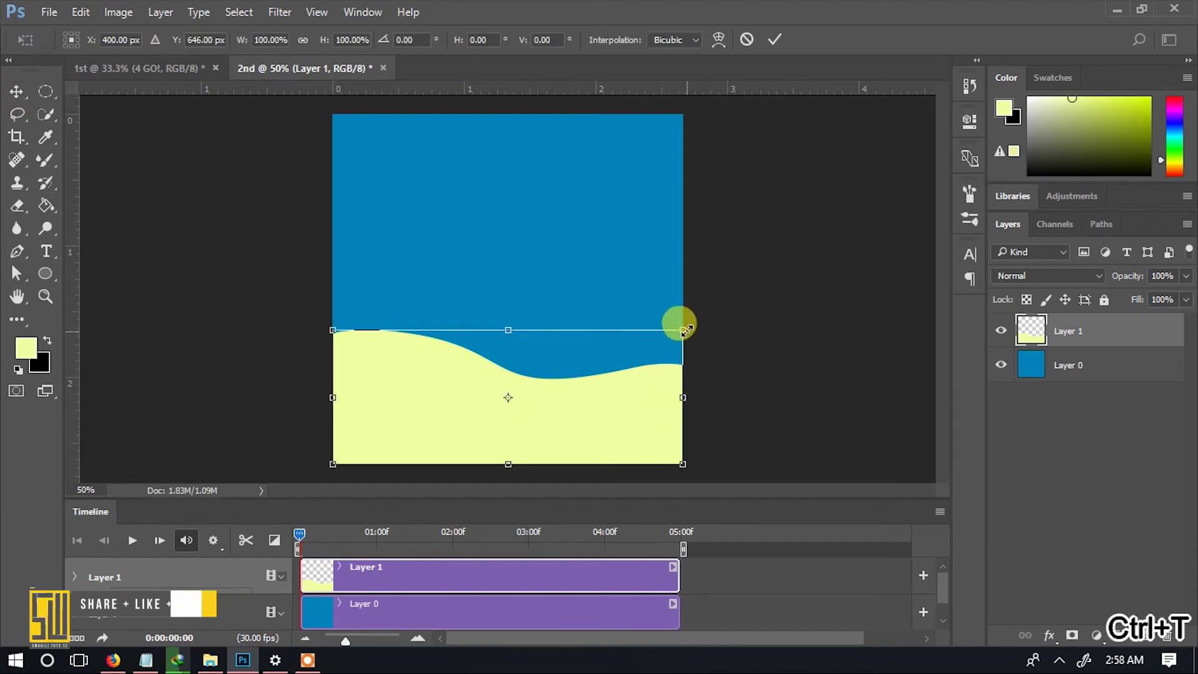
drag(679, 321, 716, 294)
key(Return)
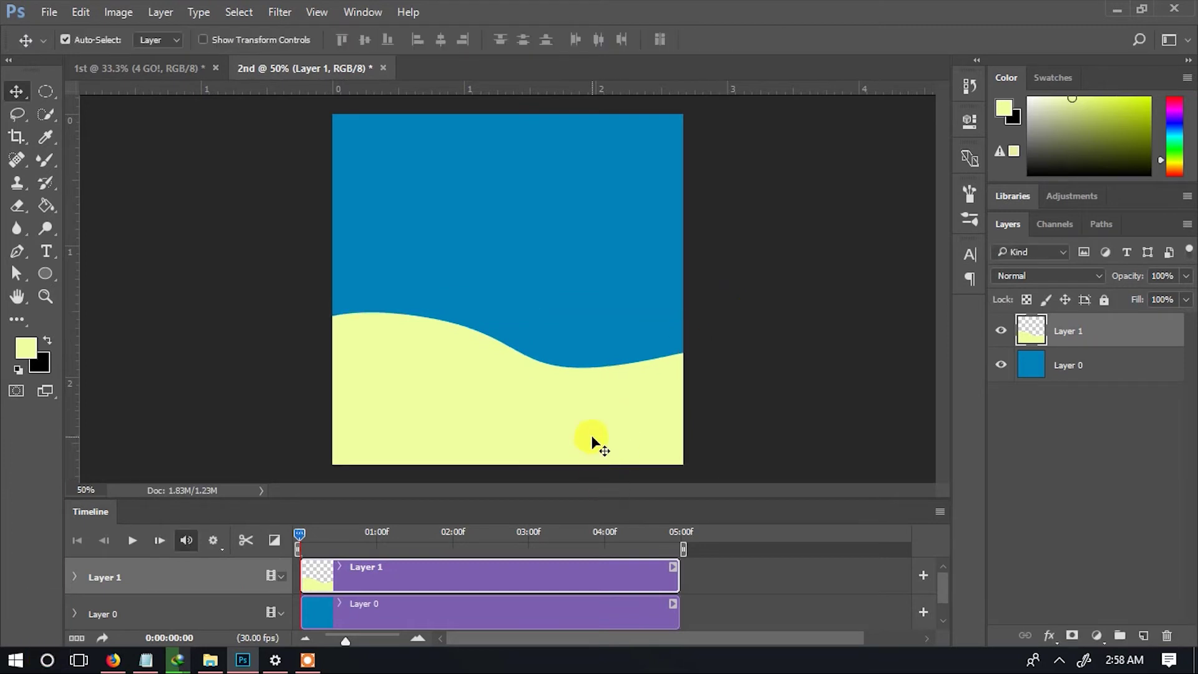
drag(593, 442, 574, 435)
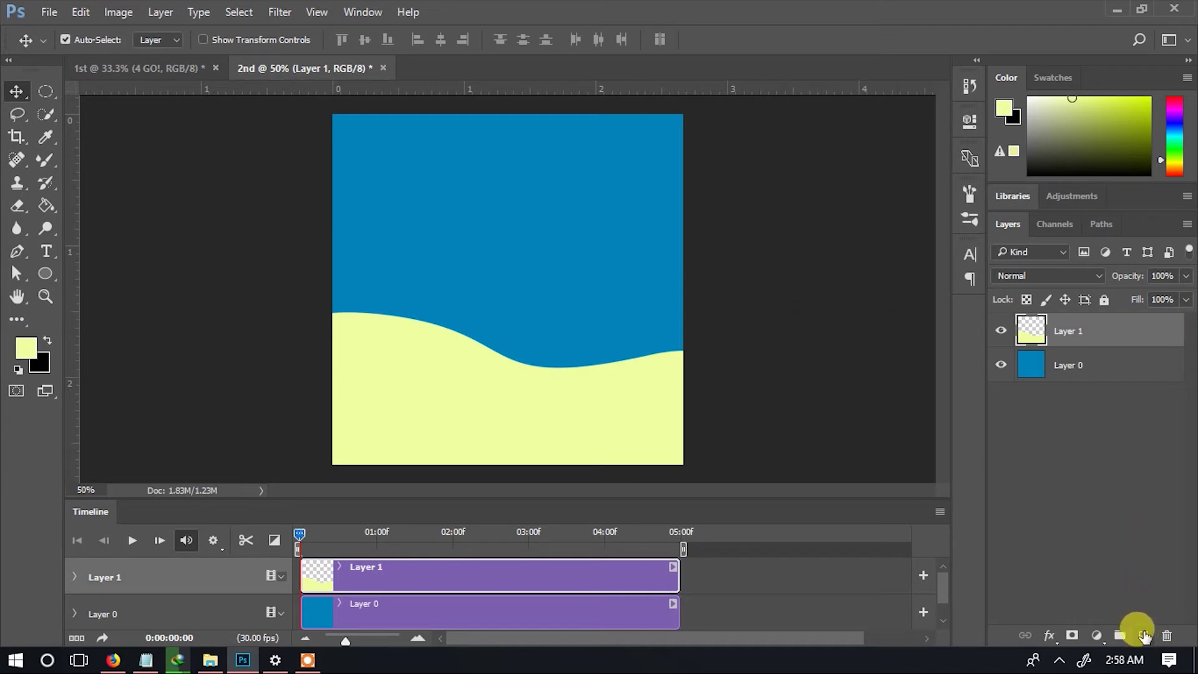
Add a new layer, rename the layers 'Waves' and 'Ball', and make black the foreground colour.
click(1144, 635)
double_click(1068, 365)
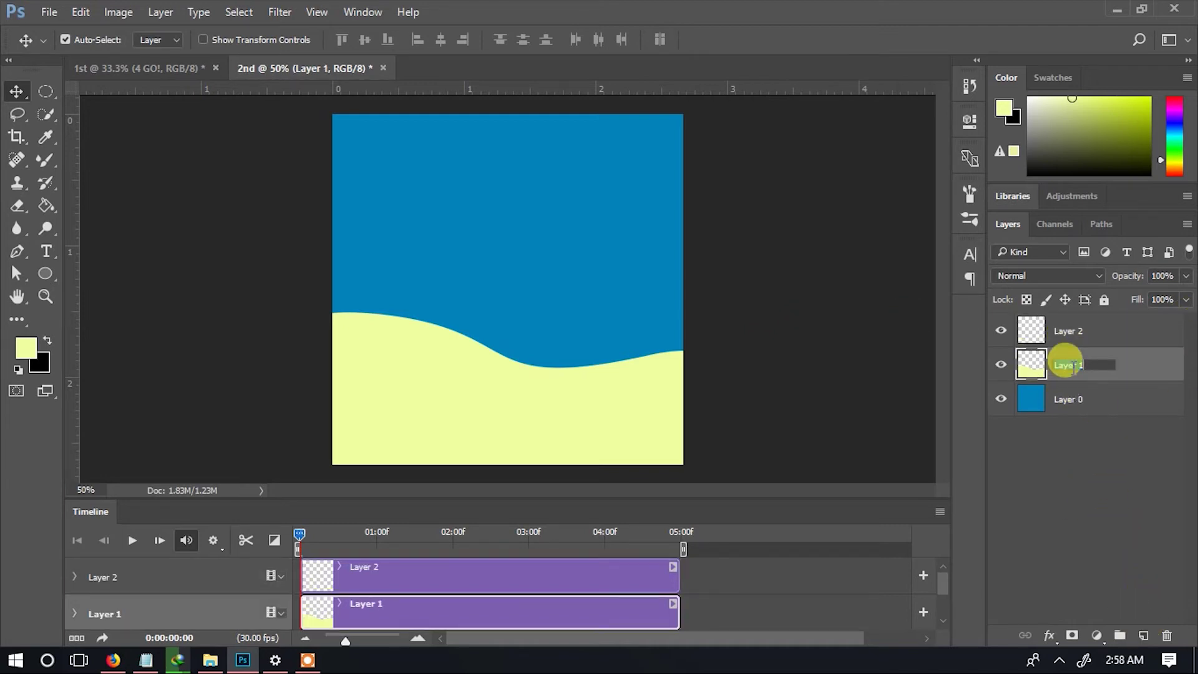
text(Waves)
key(Return)
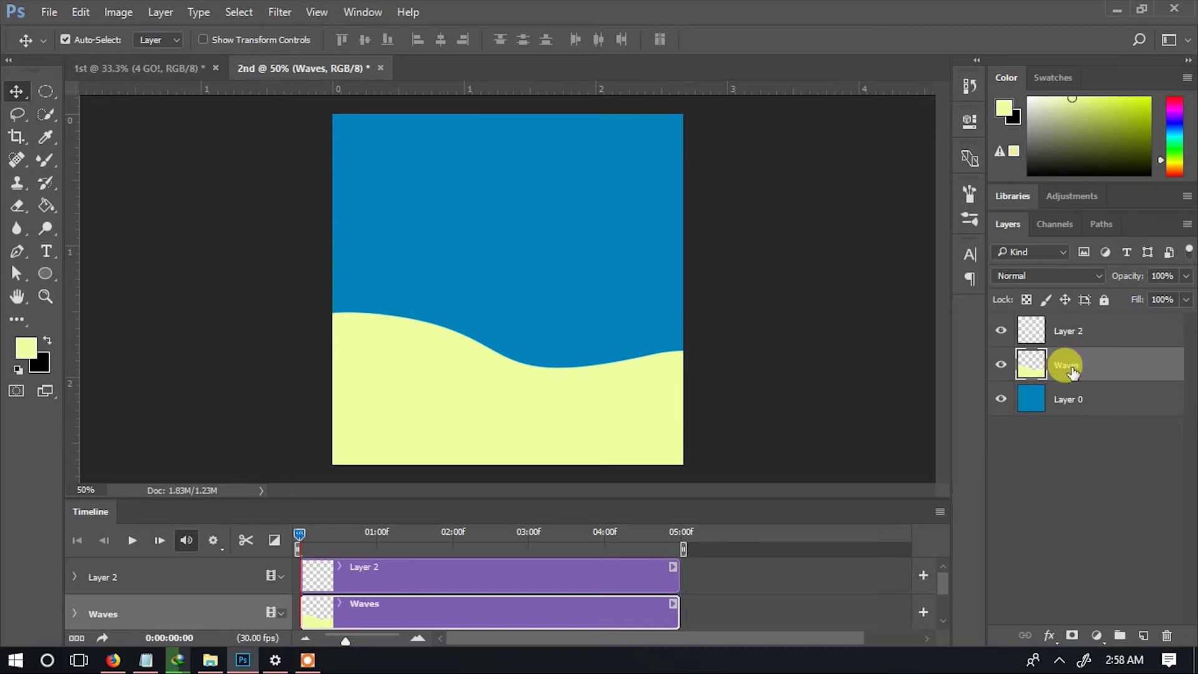
click(1061, 330)
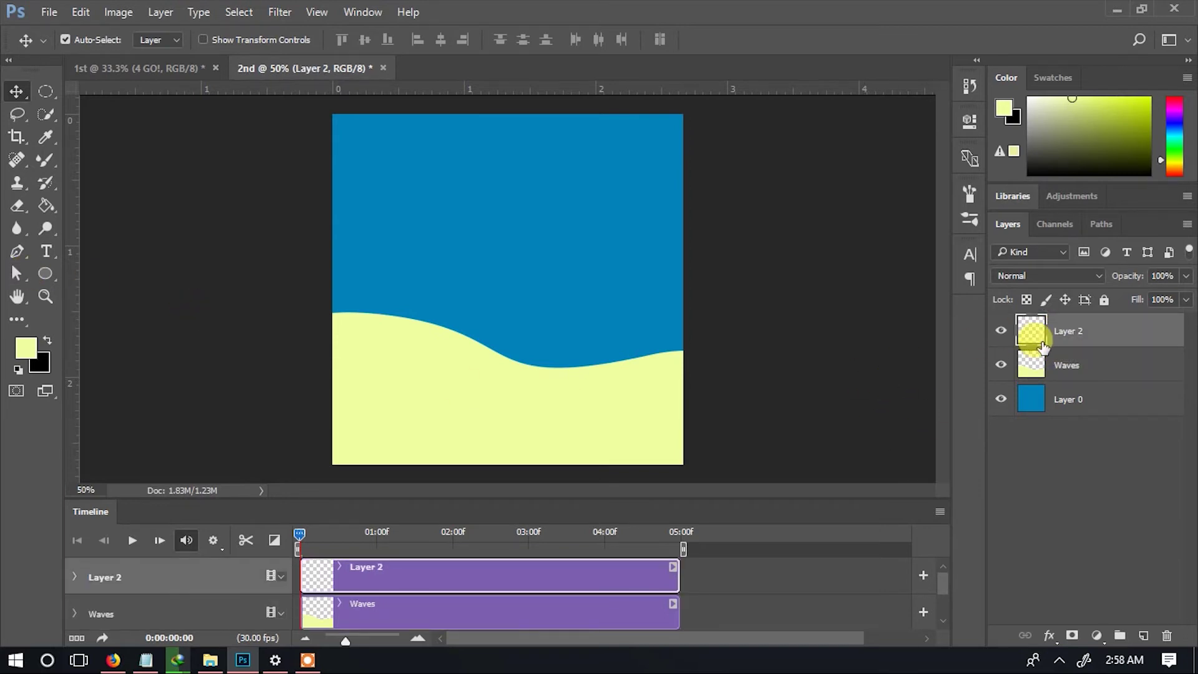
double_click(1076, 332)
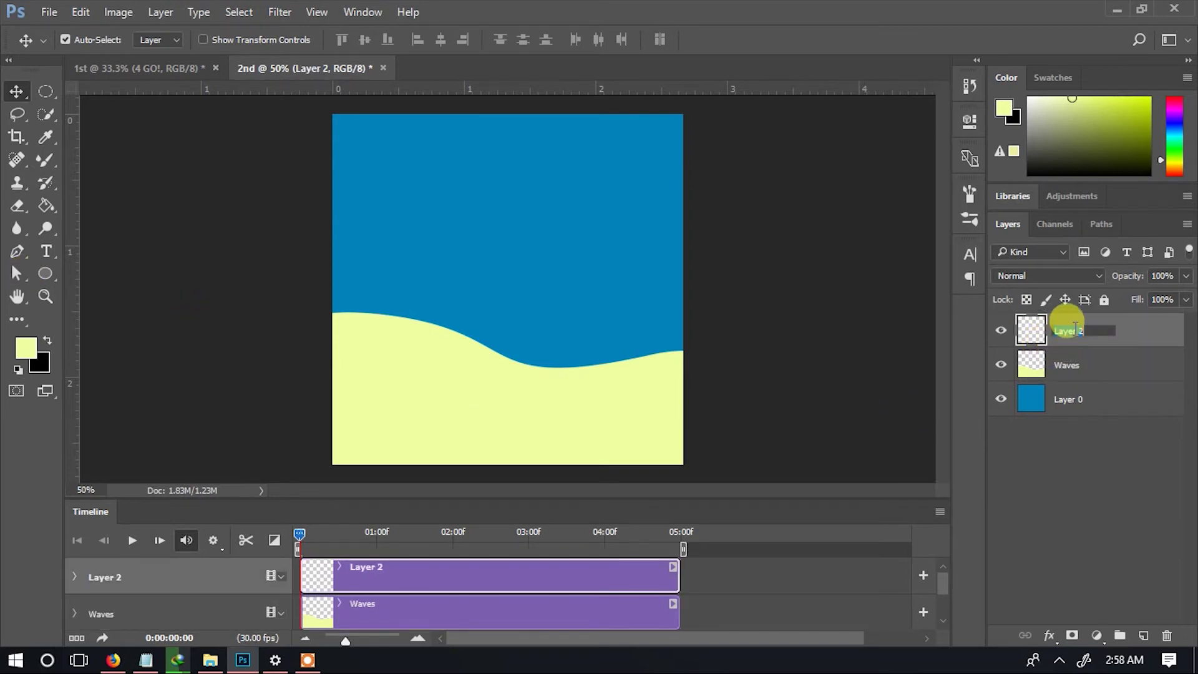
text(Ball)
key(Return)
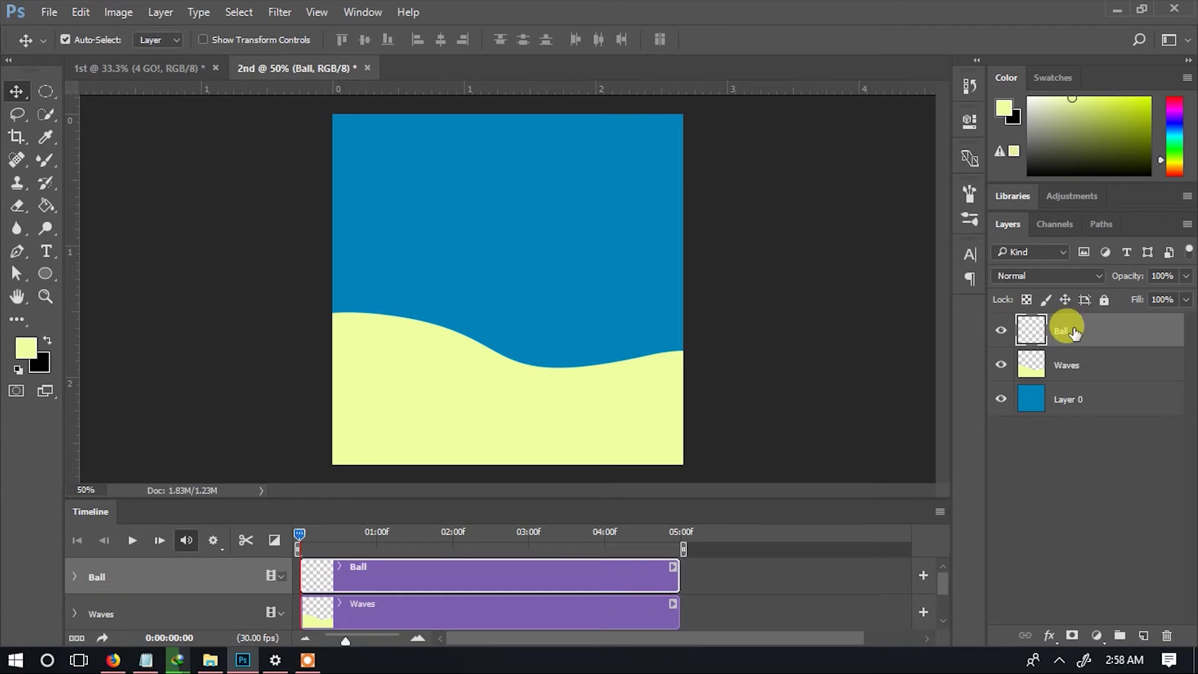
click(49, 338)
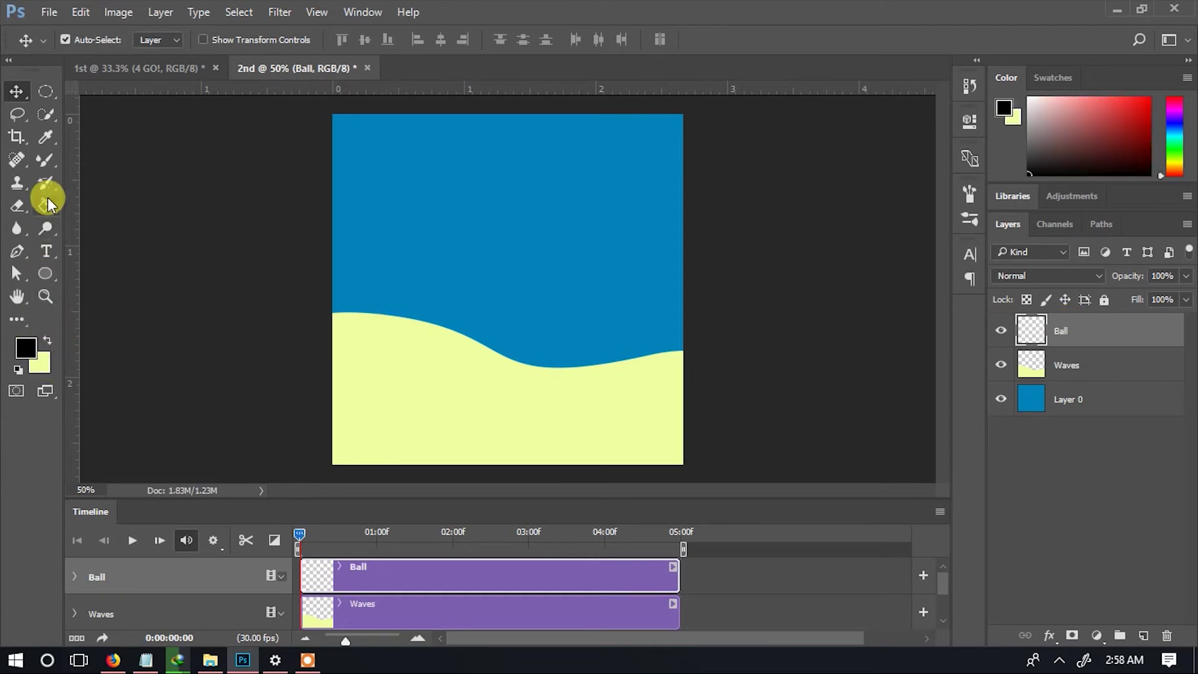
Select the regular Brush tool with a hard round preset.
click(43, 164)
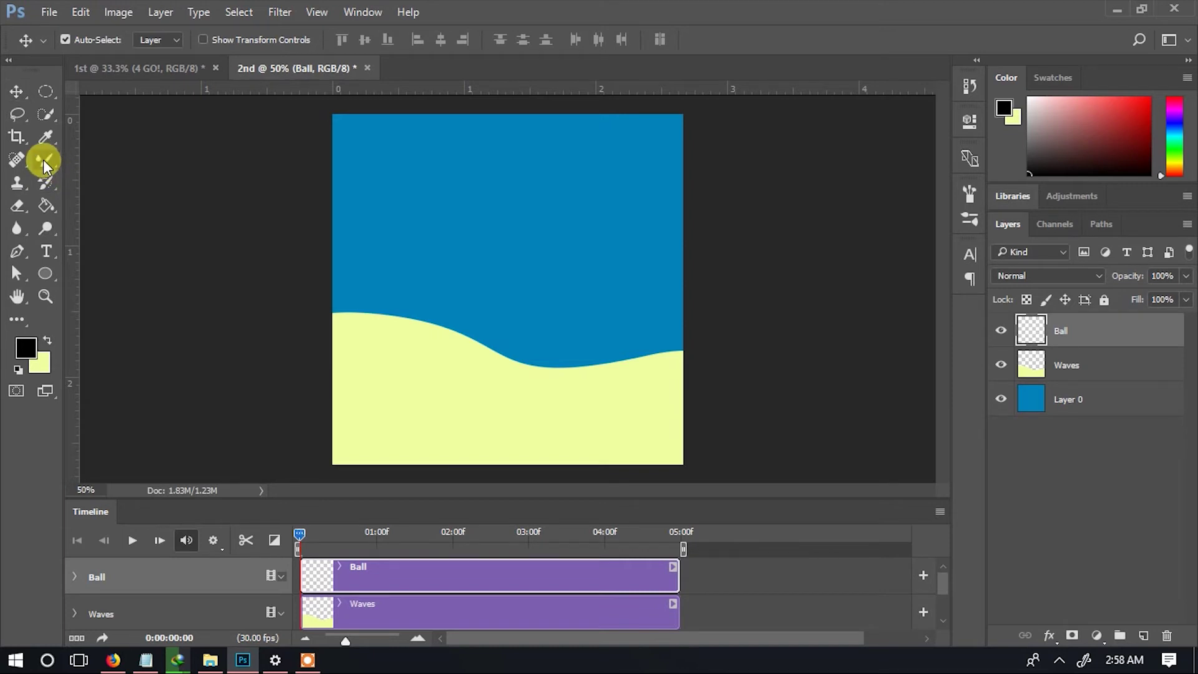
click(99, 160)
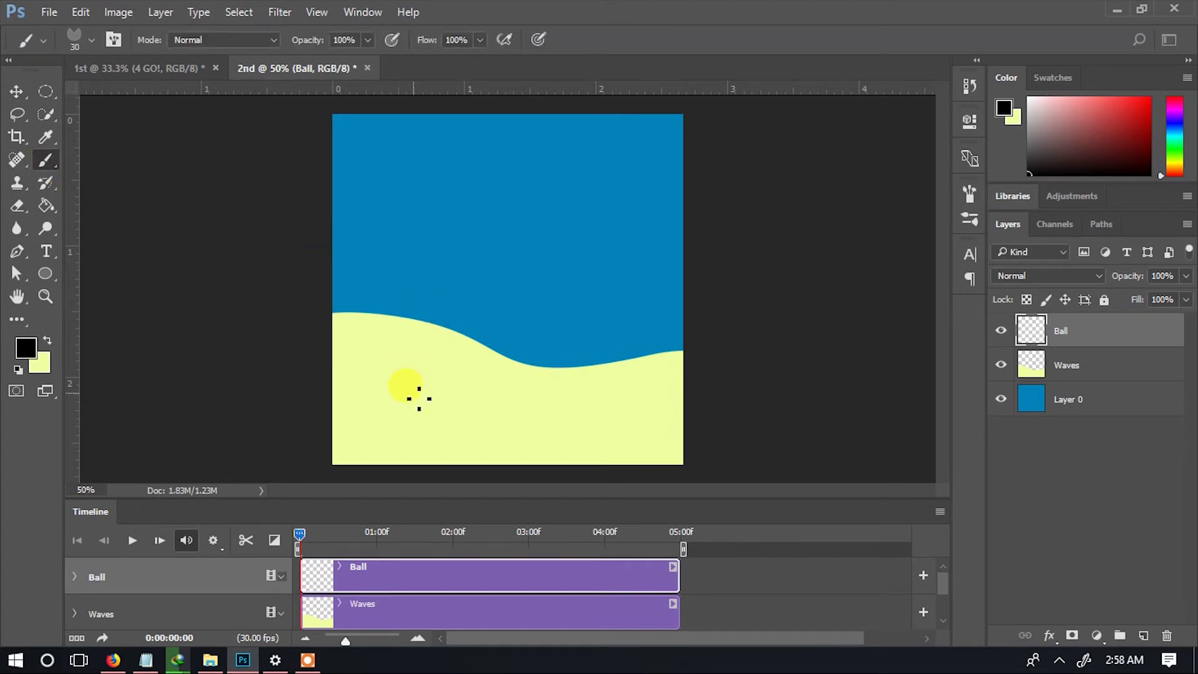
click(91, 40)
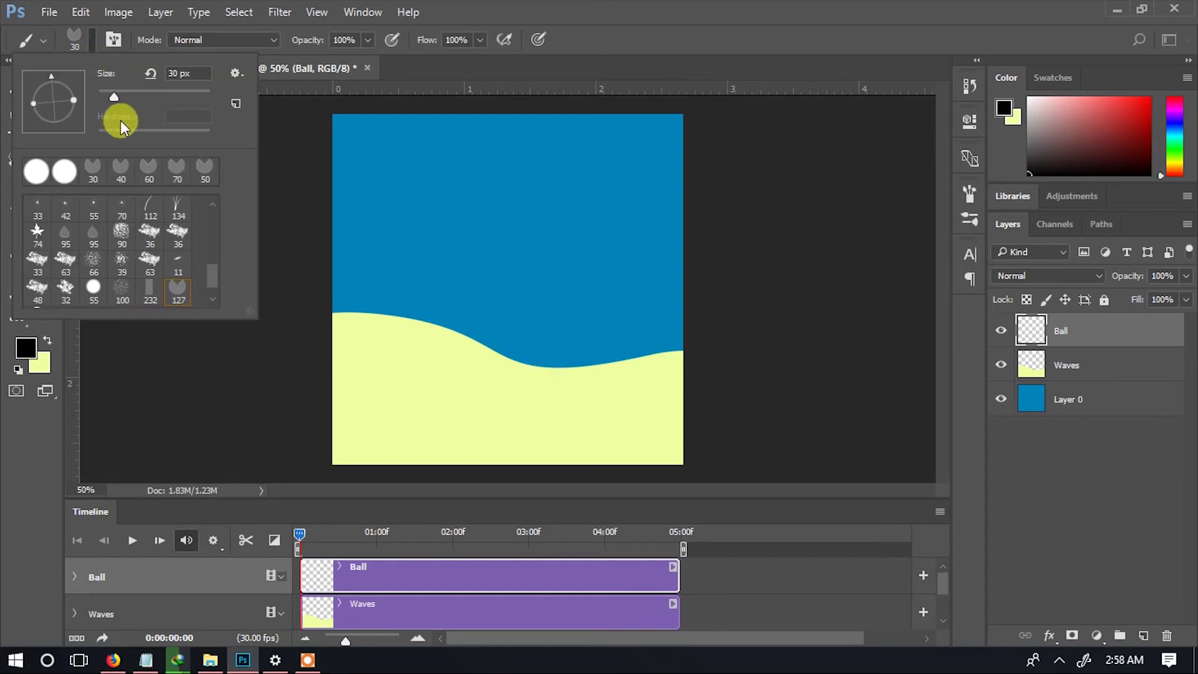
click(35, 171)
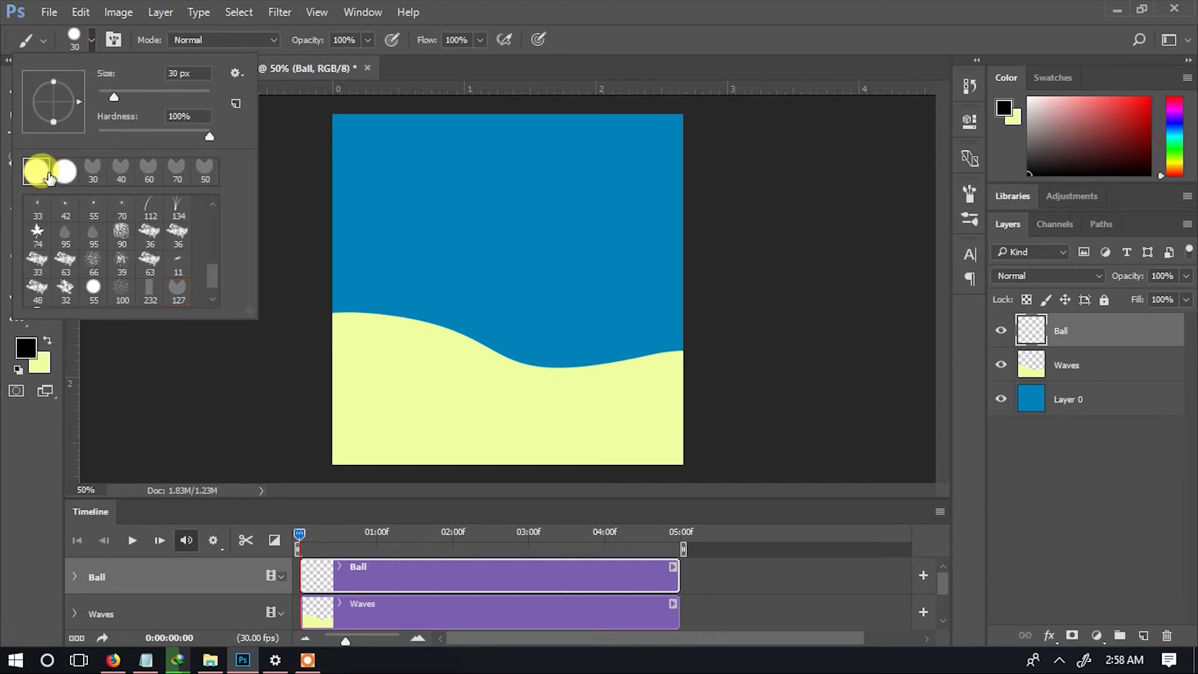
click(73, 37)
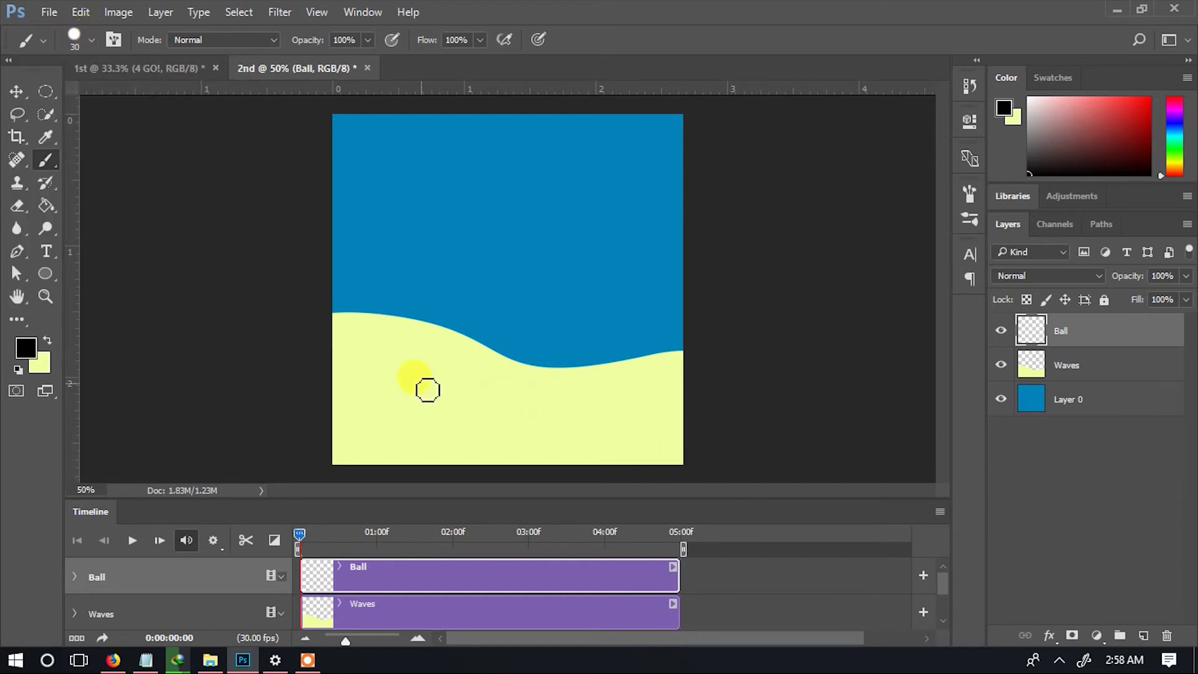
Set the brush size to 250 px and stamp a black ball on the wave's left edge.
key(bracketright)
key(bracketright)
key(bracketright)
key(bracketright)
key(bracketright)
key(bracketright)
key(bracketright)
key(bracketright)
key(bracketright)
key(bracketright)
click(90, 38)
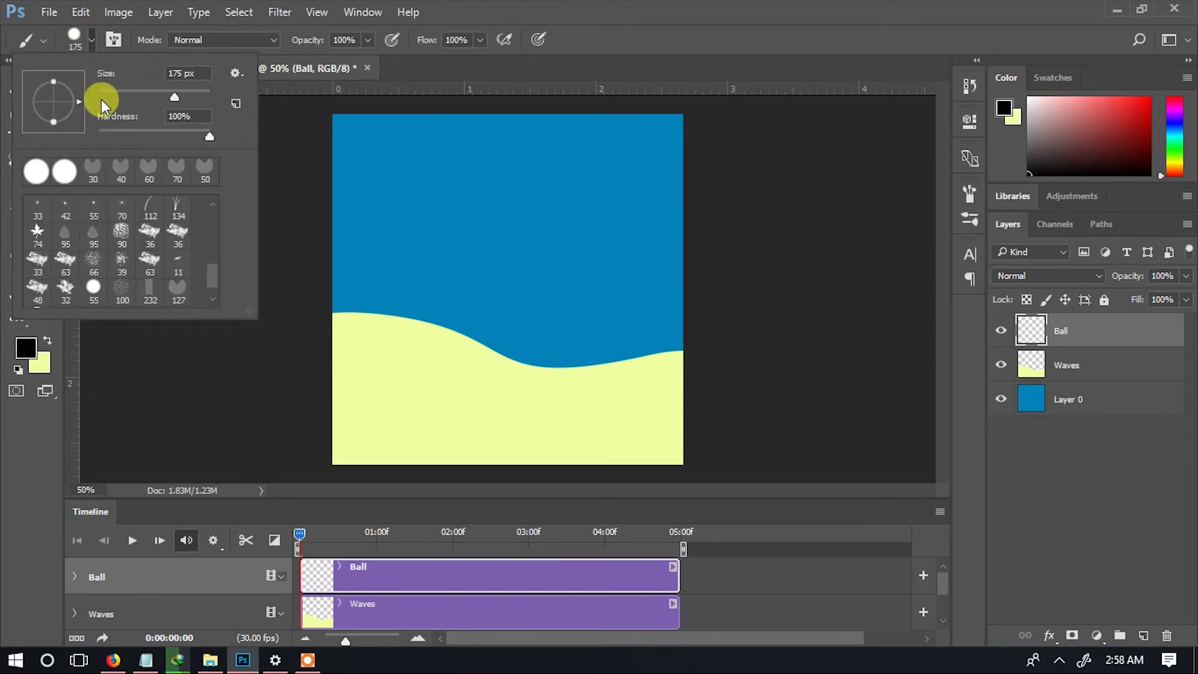
click(88, 37)
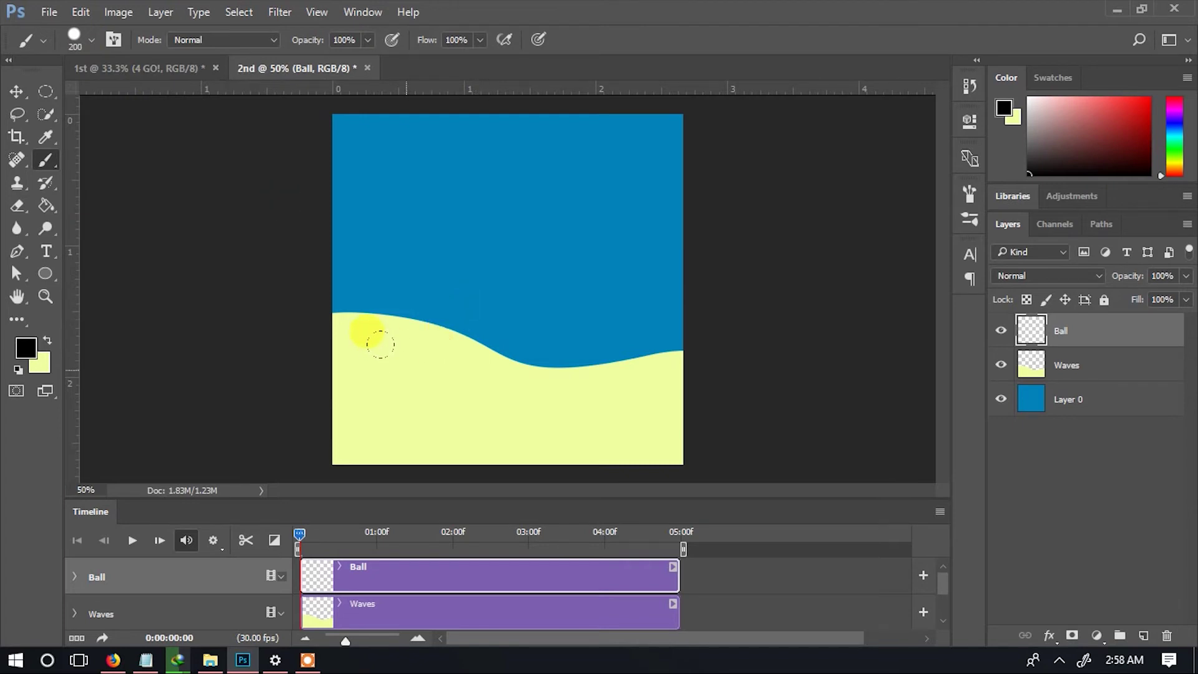
key(bracketright)
key(bracketleft)
click(415, 316)
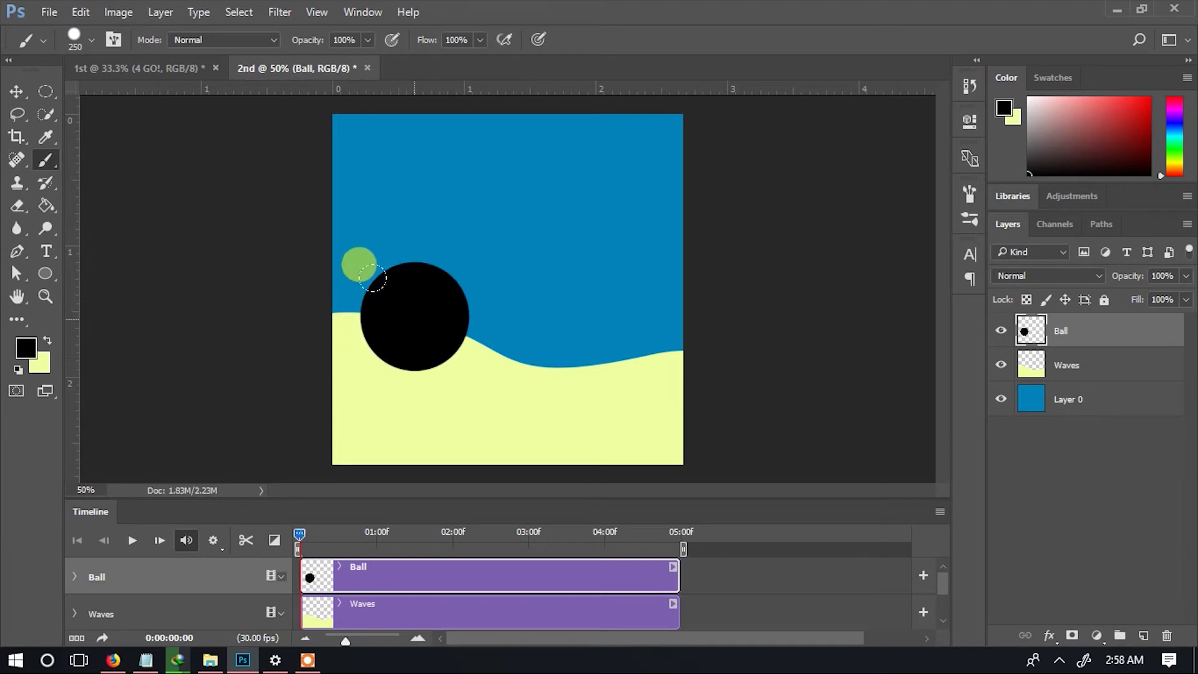
click(17, 93)
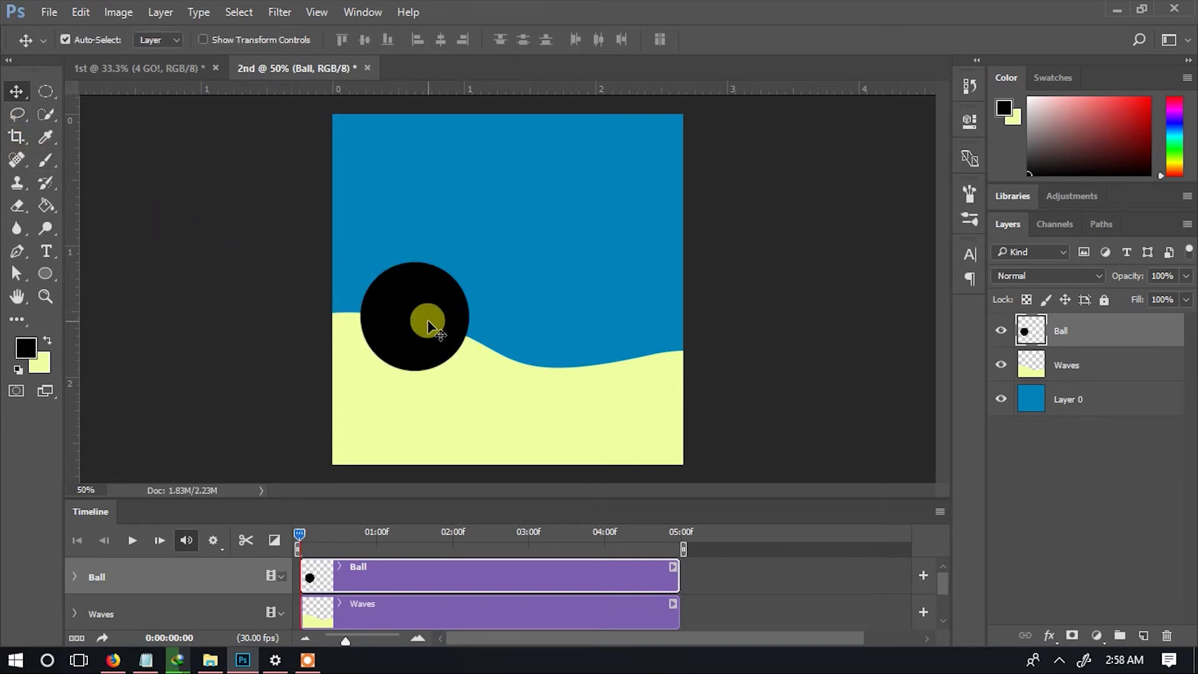
Select the Ball layer from the layers stacked under the ball.
right_click(428, 325)
click(460, 323)
right_click(425, 315)
click(465, 323)
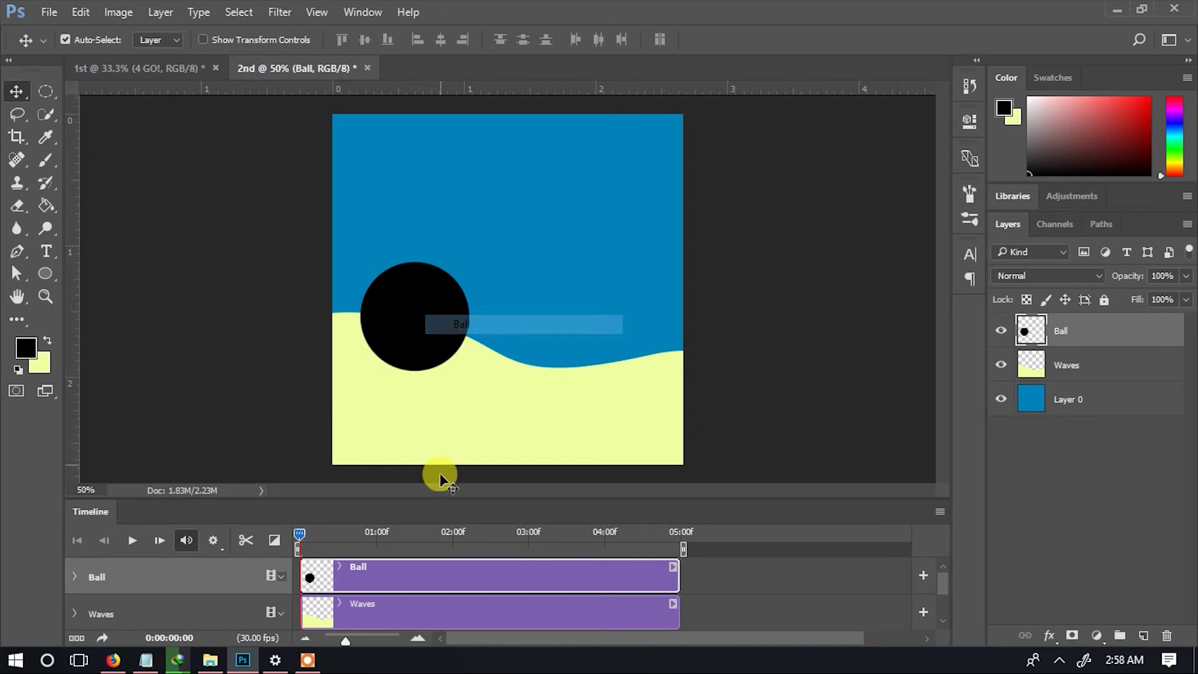
Enlarge the Timeline panel, zoom out the canvas, and expand the Ball track's properties.
drag(402, 492, 408, 364)
key(ctrl+minus)
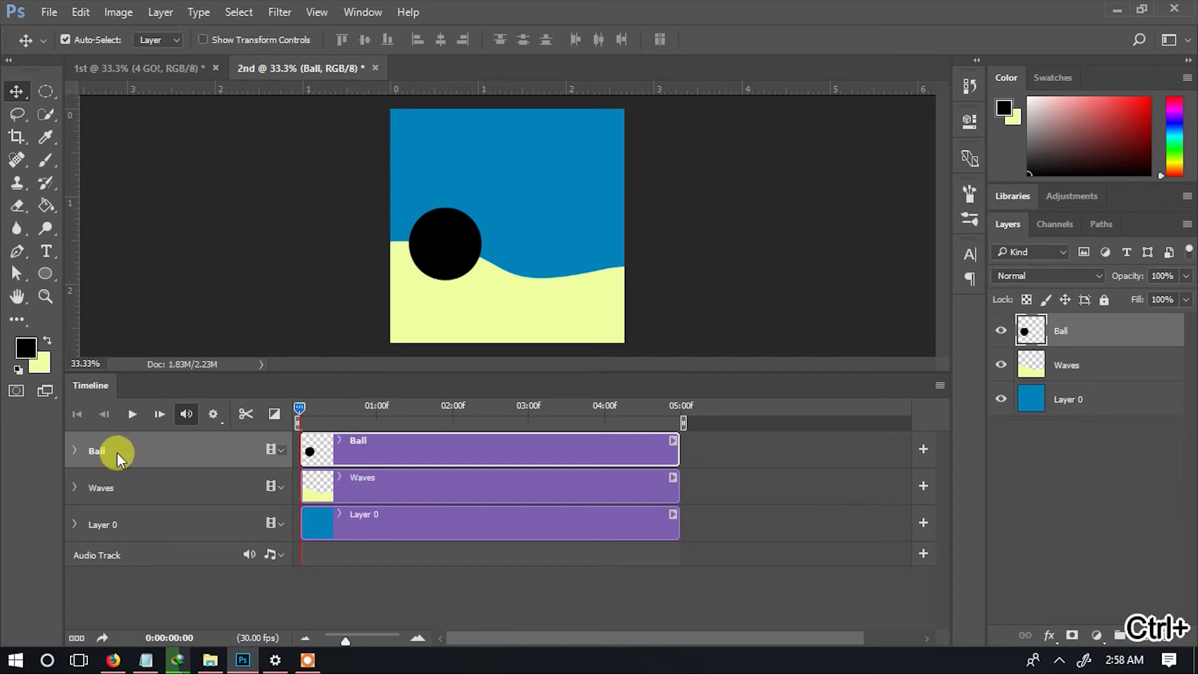
click(74, 451)
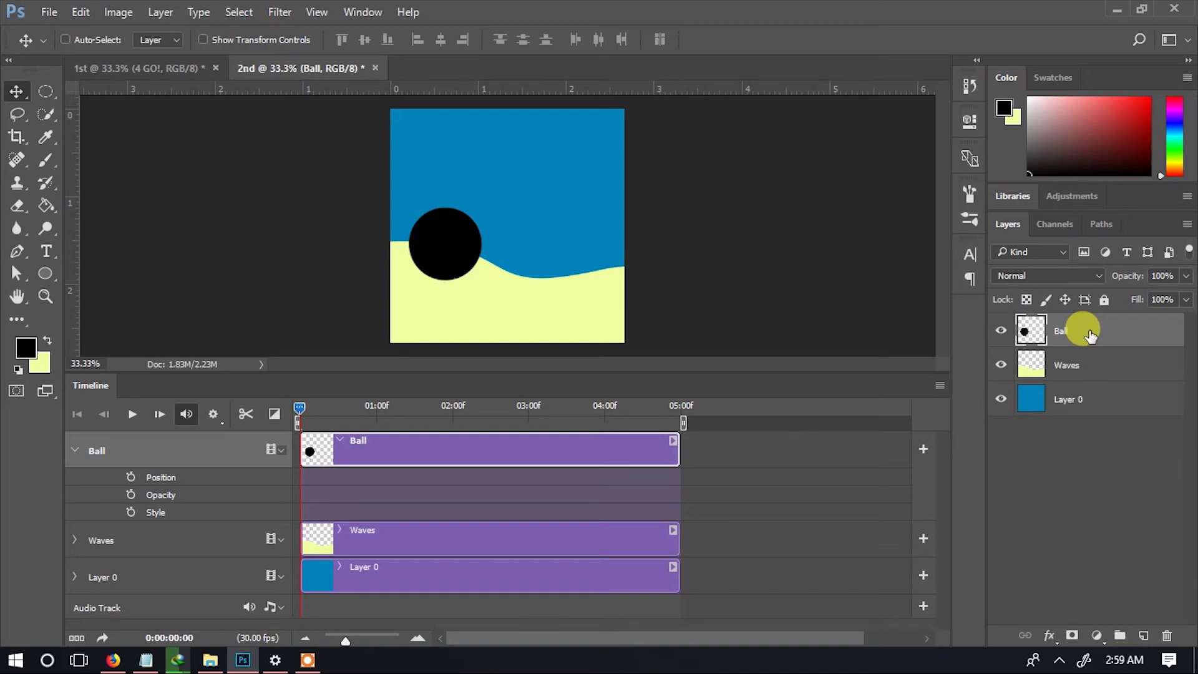
Duplicate the Ball layer, hide the original, and convert Ball copy to a smart object.
key(ctrl+j)
click(1000, 365)
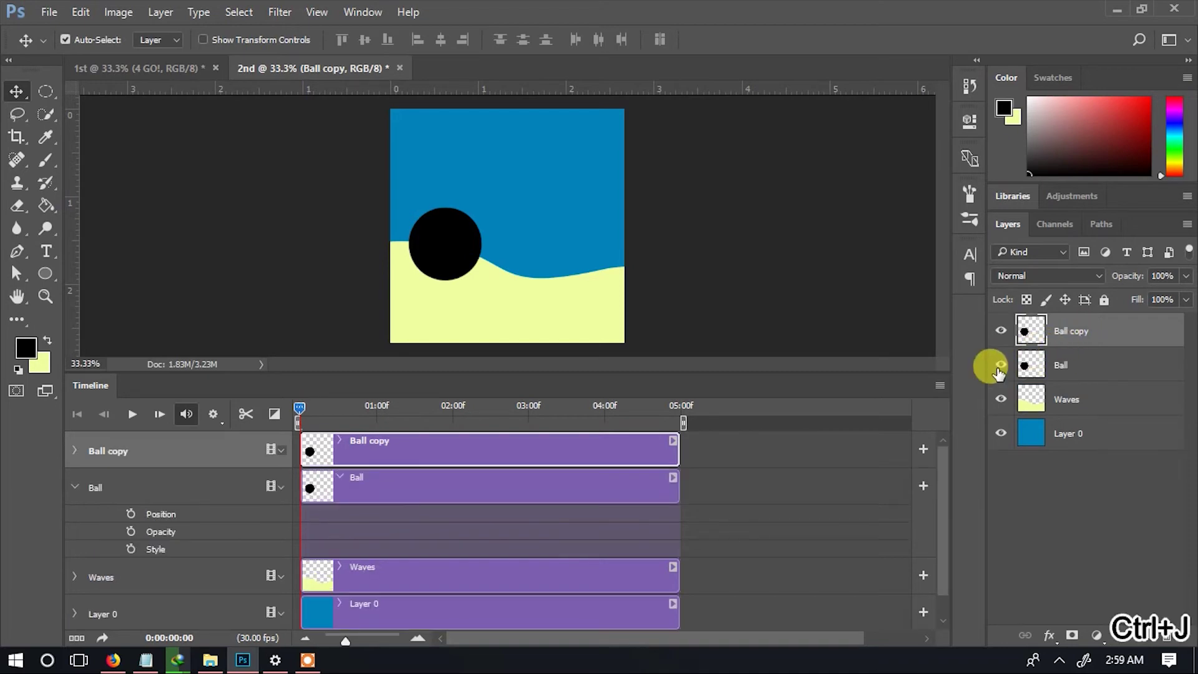
right_click(1080, 328)
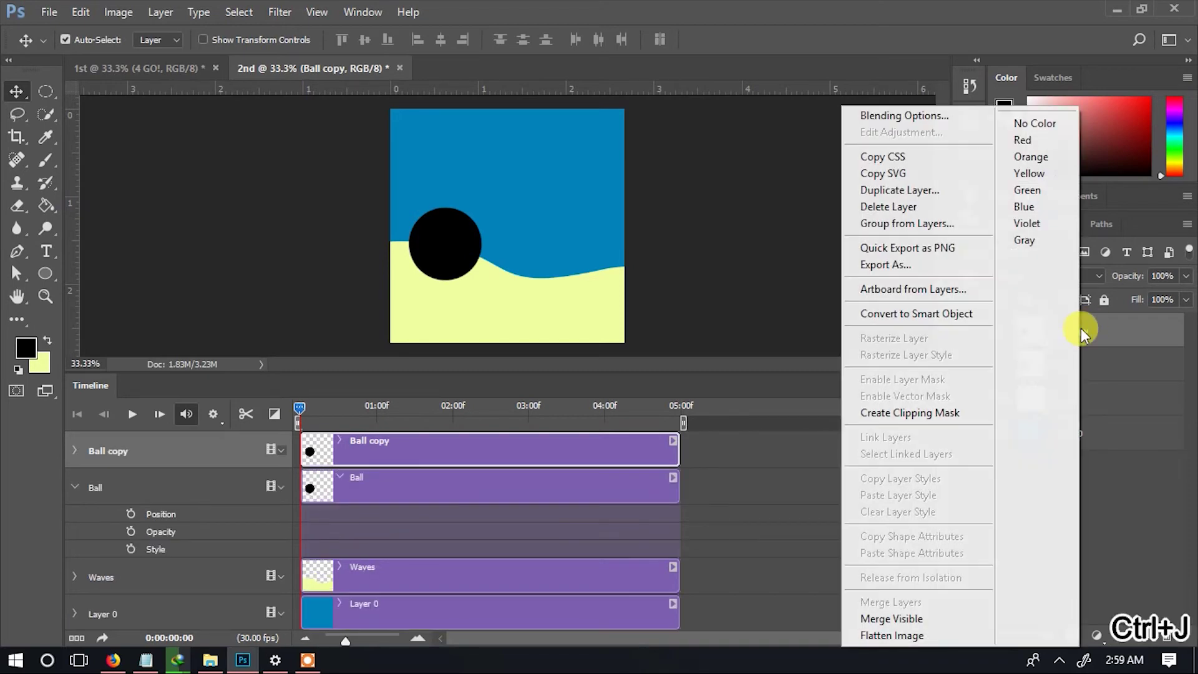
click(908, 319)
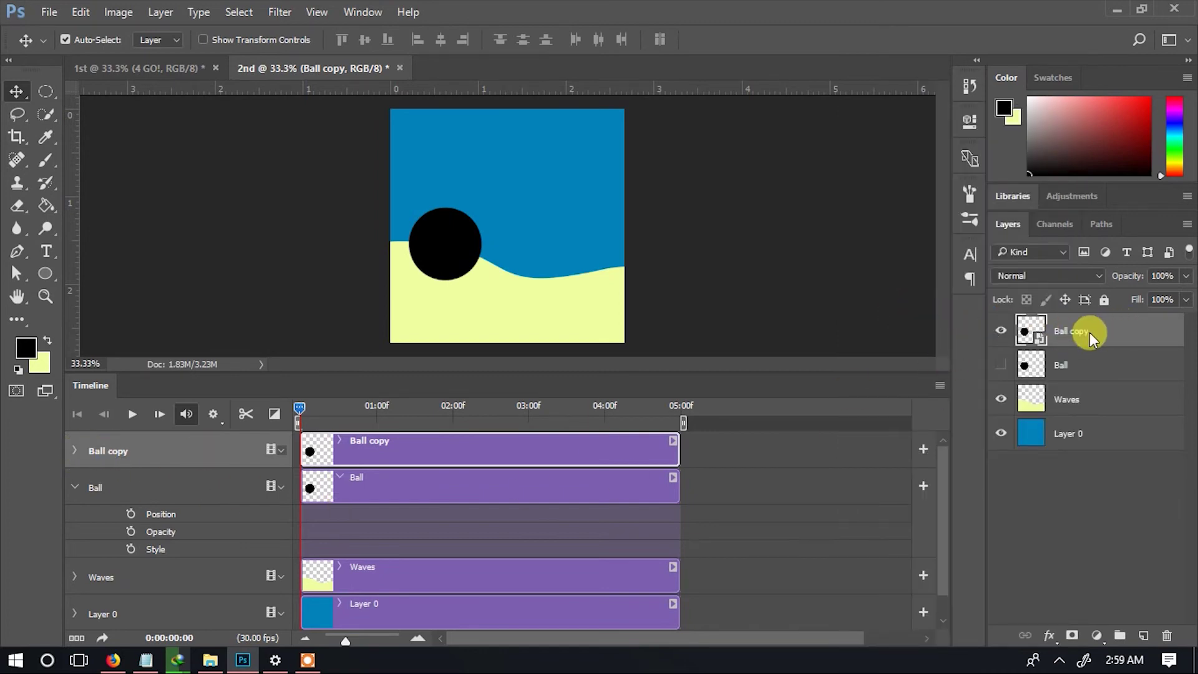
Hide and delete the Ball copy layer, then show the original Ball layer again.
click(73, 449)
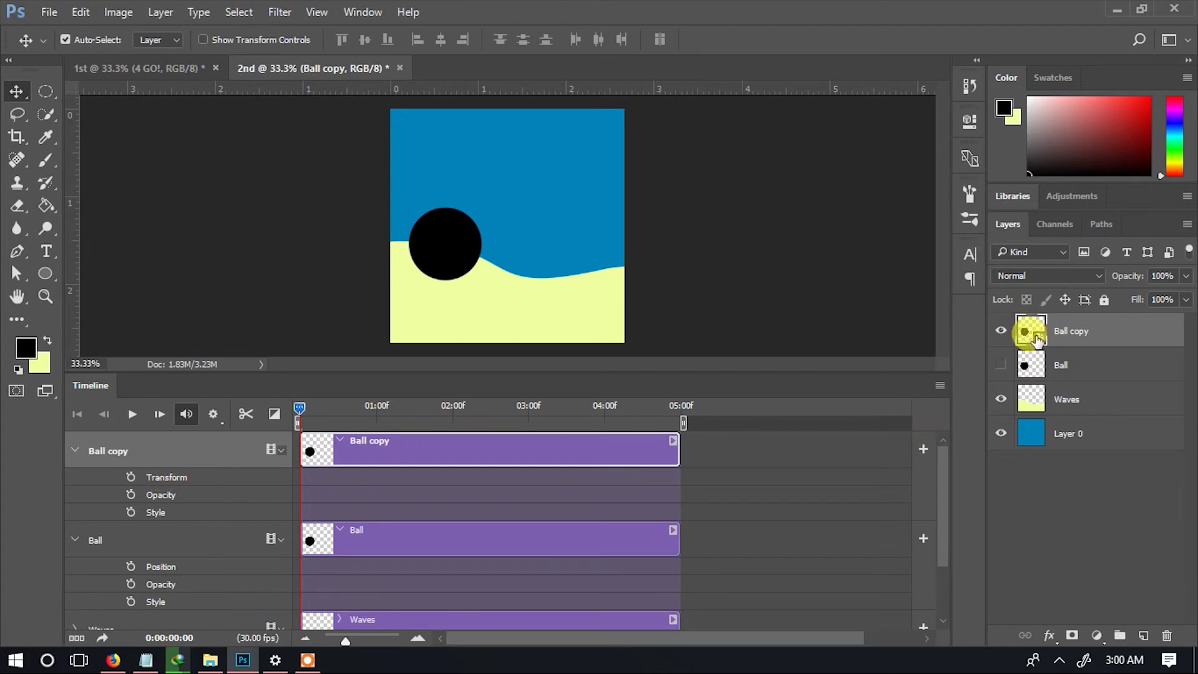
click(1000, 337)
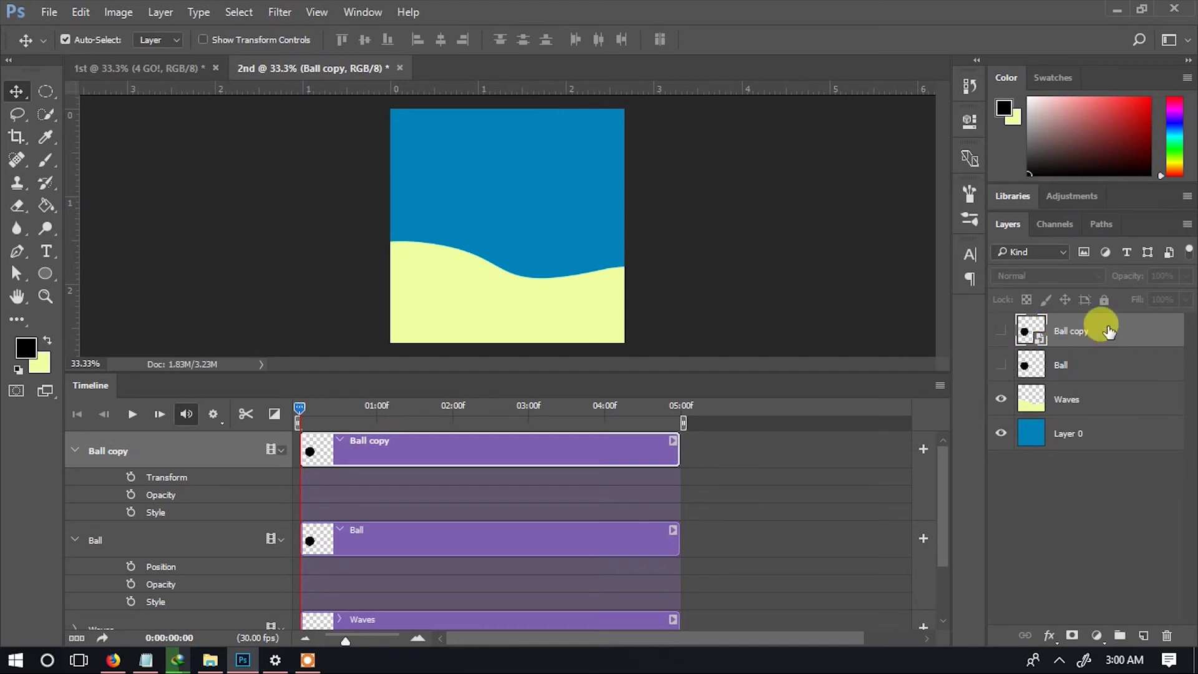
key(Delete)
click(1000, 331)
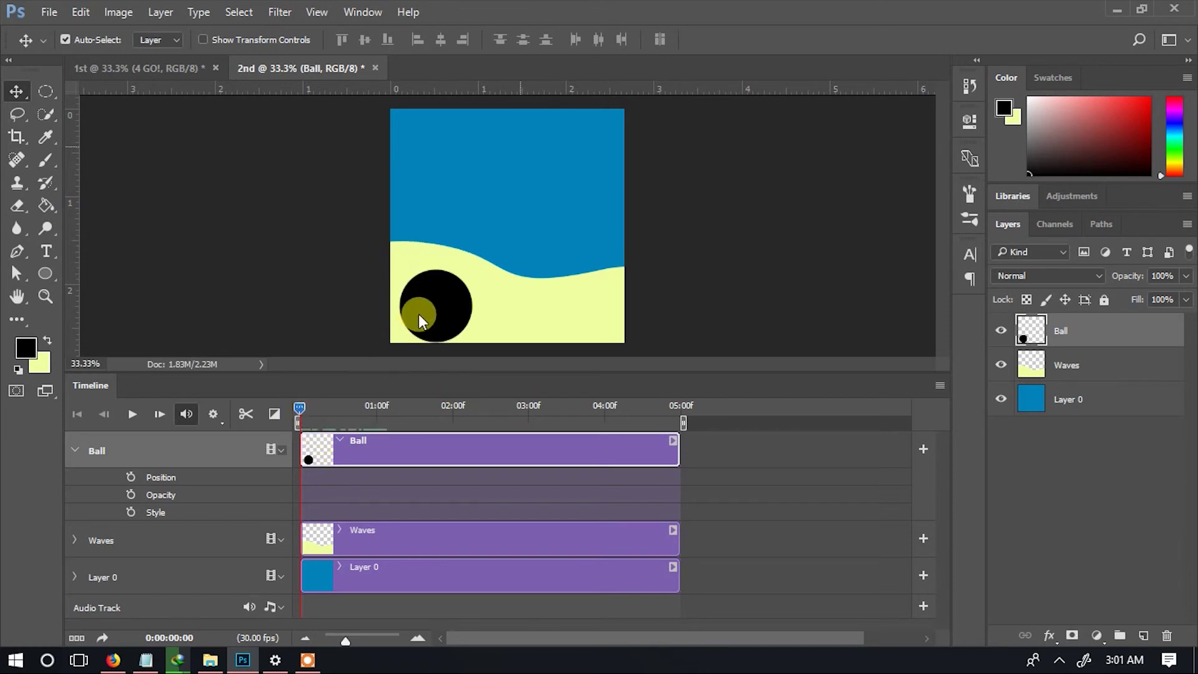
Place the ball at the bottom-left start spot and enable Position keyframing.
right_click(418, 315)
click(459, 327)
drag(449, 310, 440, 312)
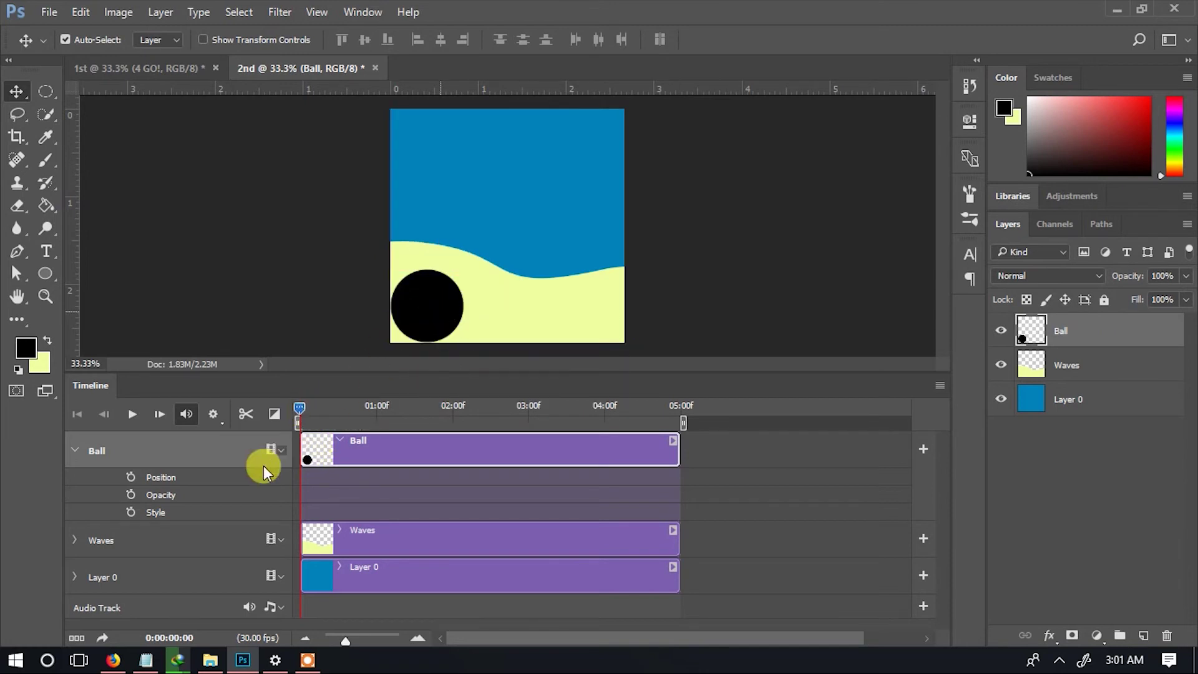
click(131, 476)
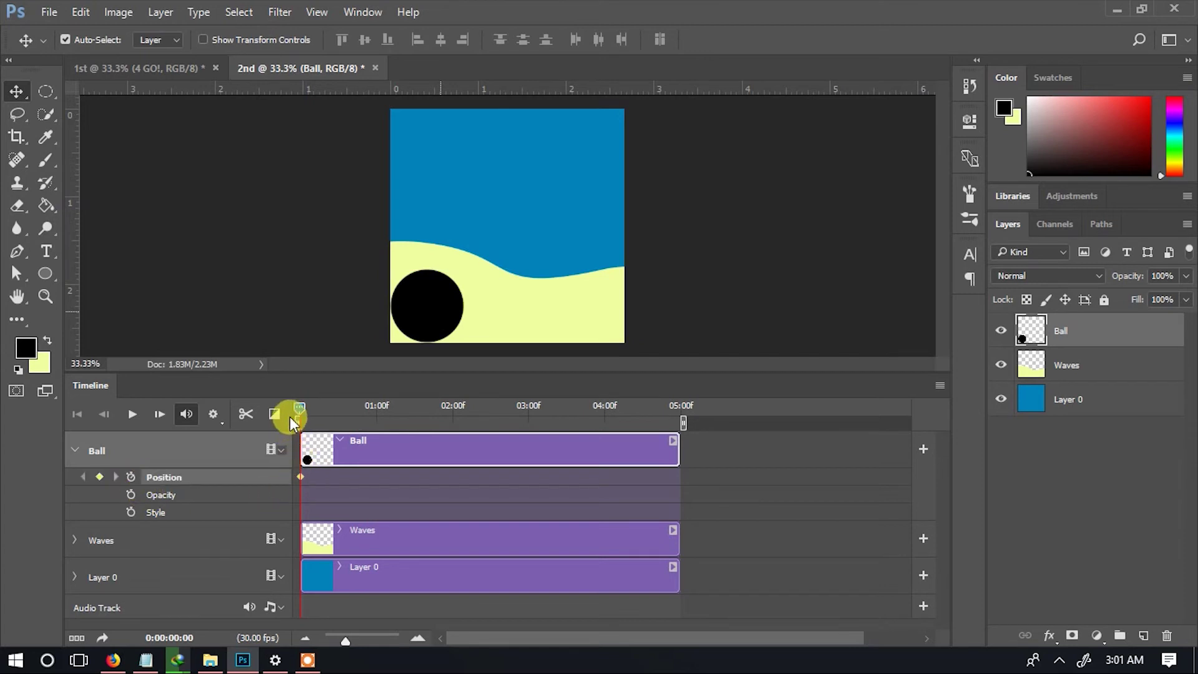
Keyframe the ball in the sky at 1 s, on the wave at 2 s, past the right edge at 3 s.
drag(300, 412, 376, 405)
right_click(448, 300)
click(460, 308)
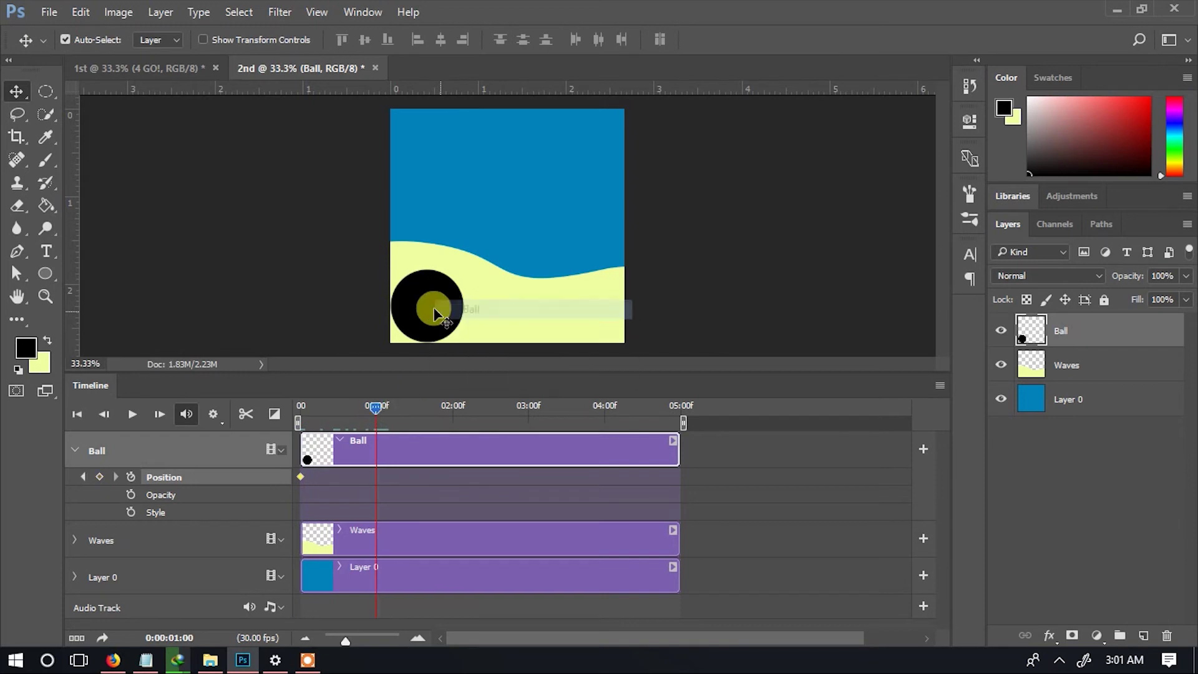
drag(424, 311, 462, 154)
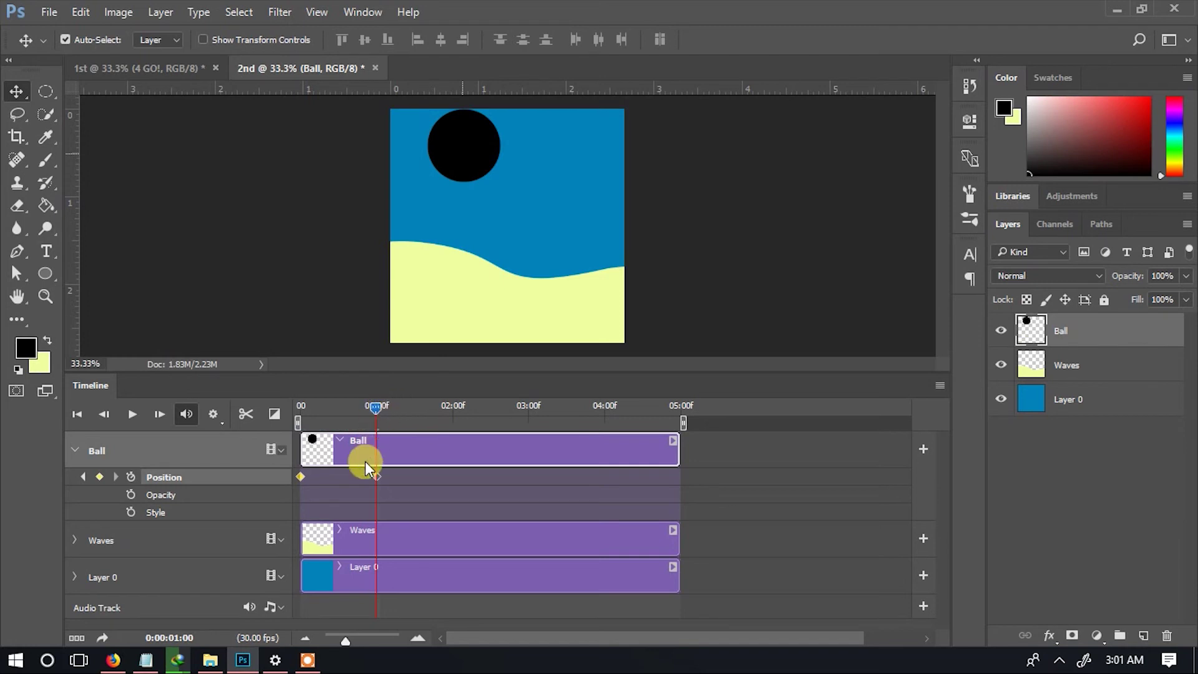
drag(376, 407, 454, 403)
drag(462, 160, 544, 318)
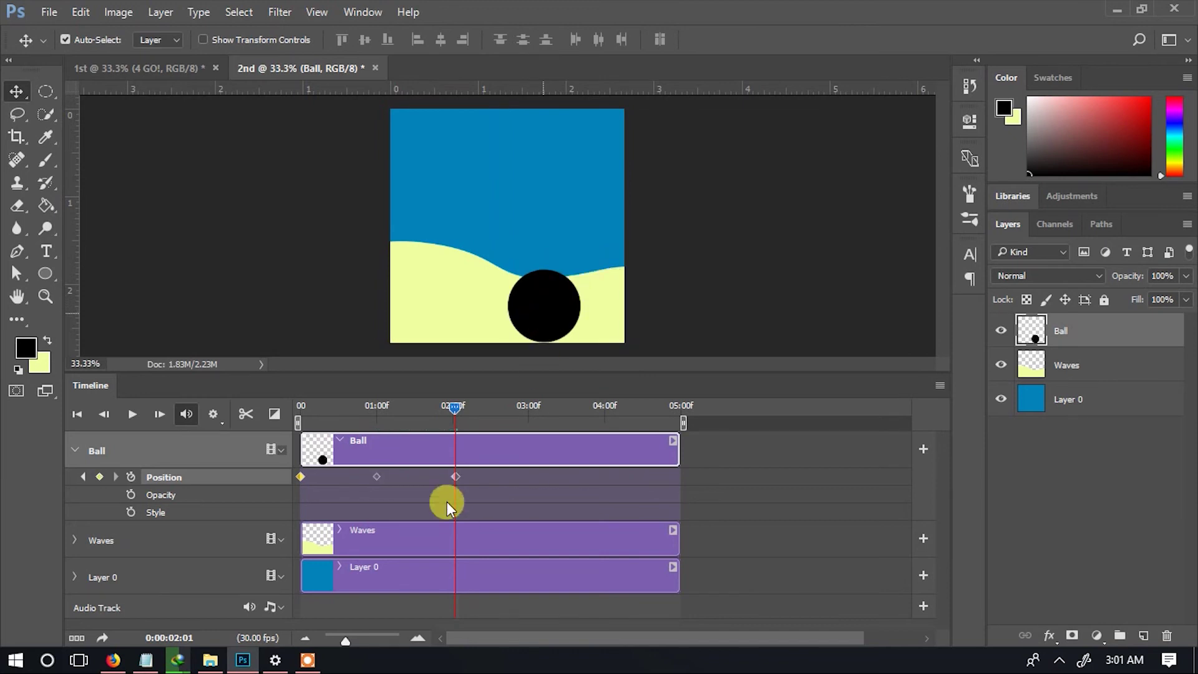
drag(458, 418, 532, 414)
drag(543, 304, 661, 216)
Preview the ball's motion path by scrubbing and playing the animation from the start.
drag(530, 406, 350, 406)
key(Home)
key(space)
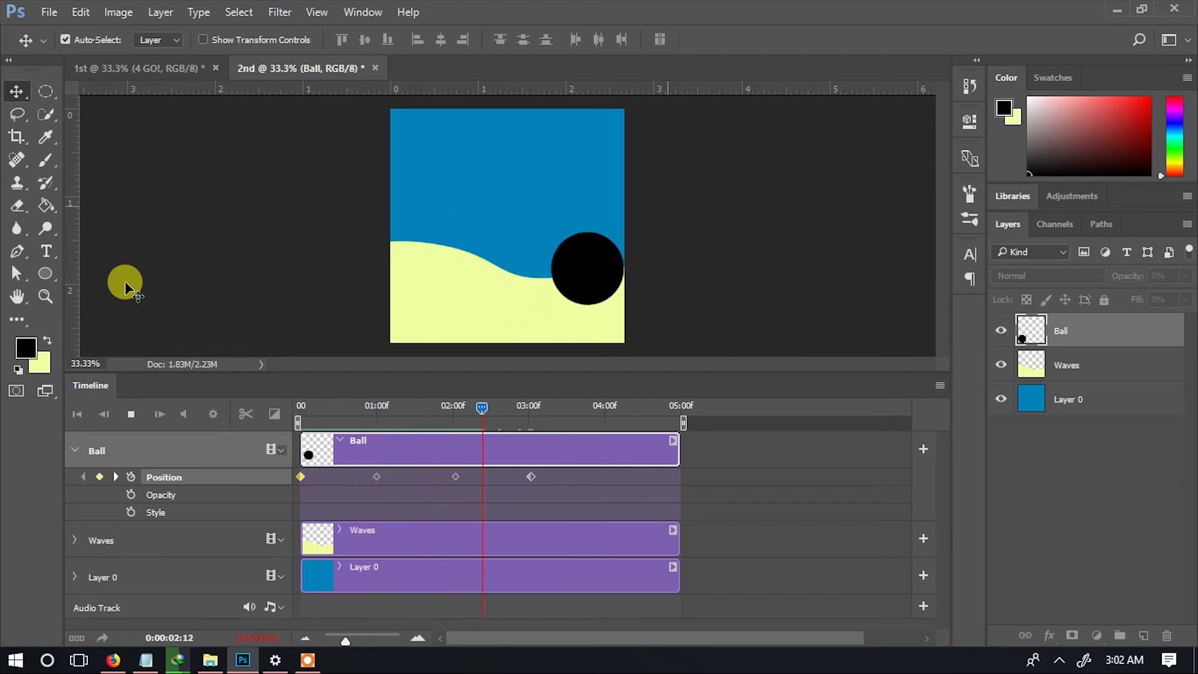
key(space)
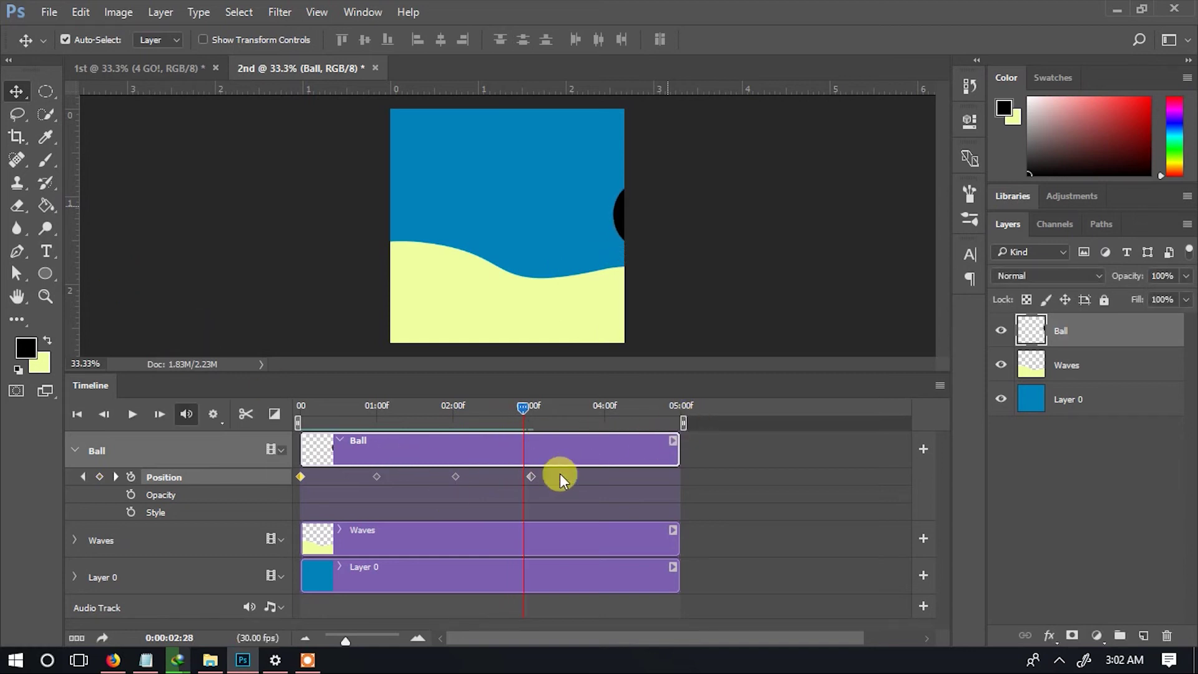
Shift the four Position keyframes later and place the ball off the left edge at 00.
drag(560, 473, 425, 478)
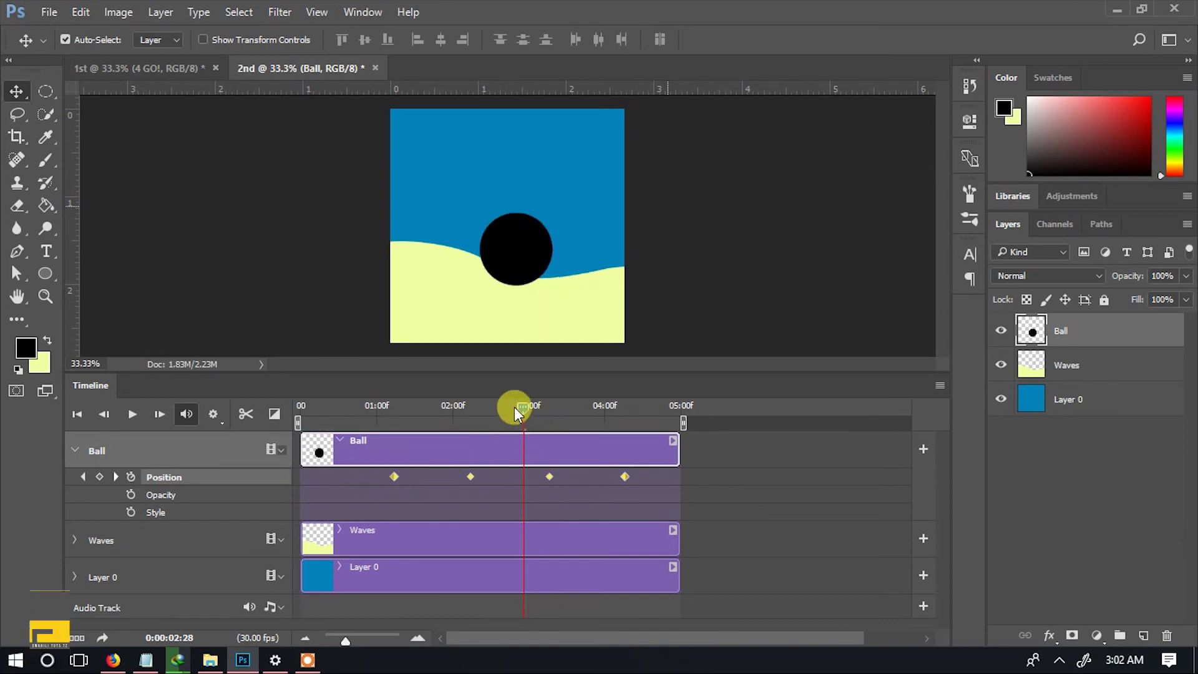
drag(515, 413, 299, 409)
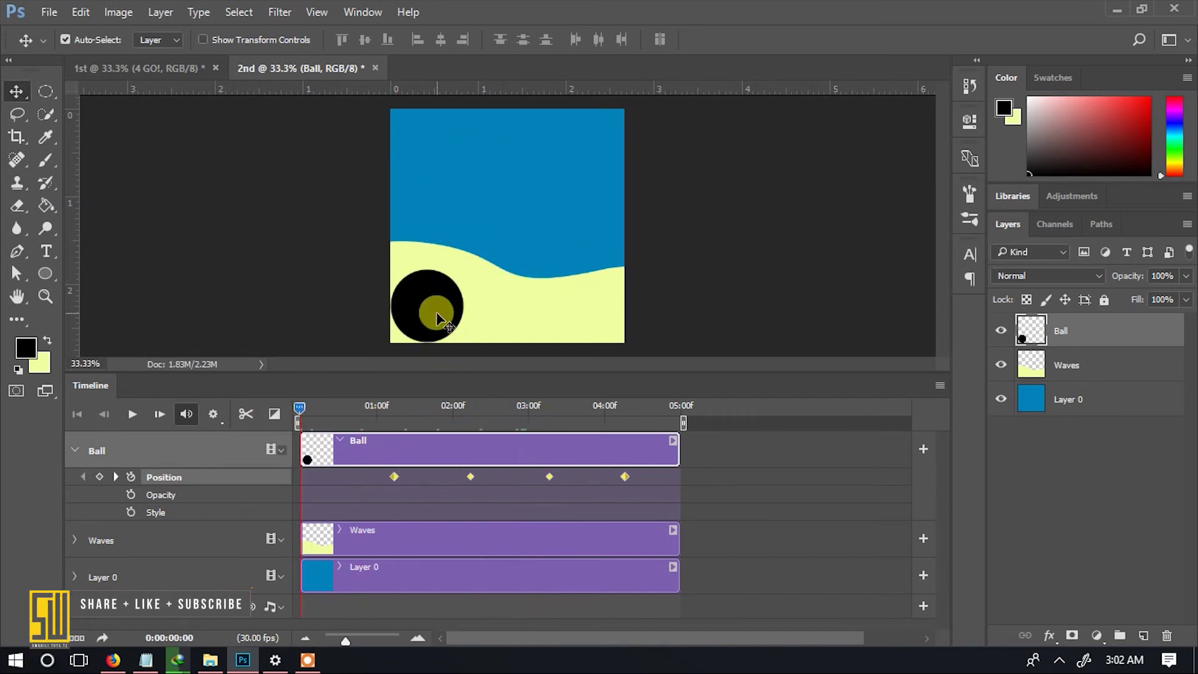
drag(437, 320, 330, 246)
click(489, 463)
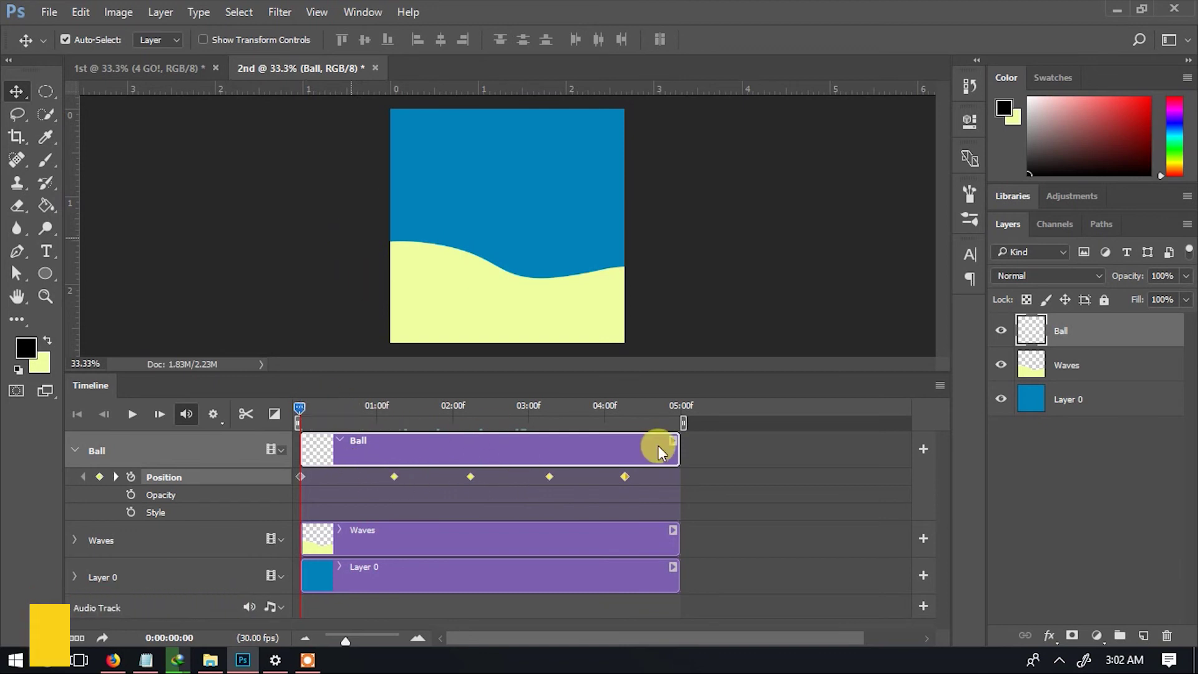
key(space)
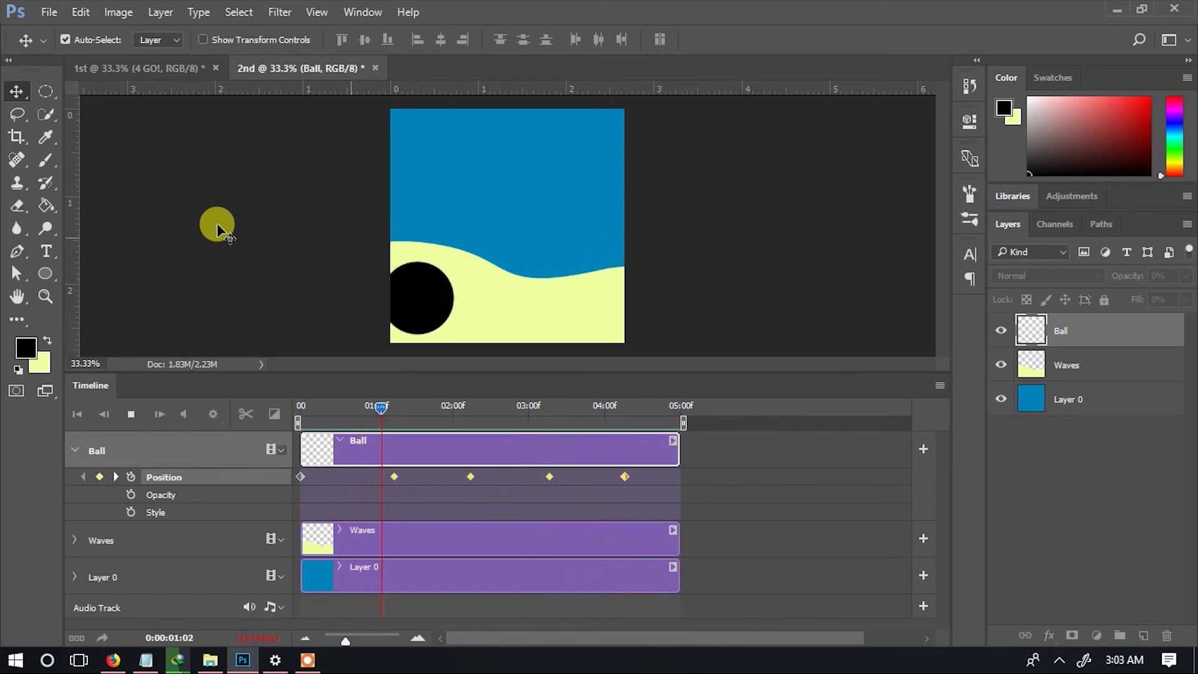
key(space)
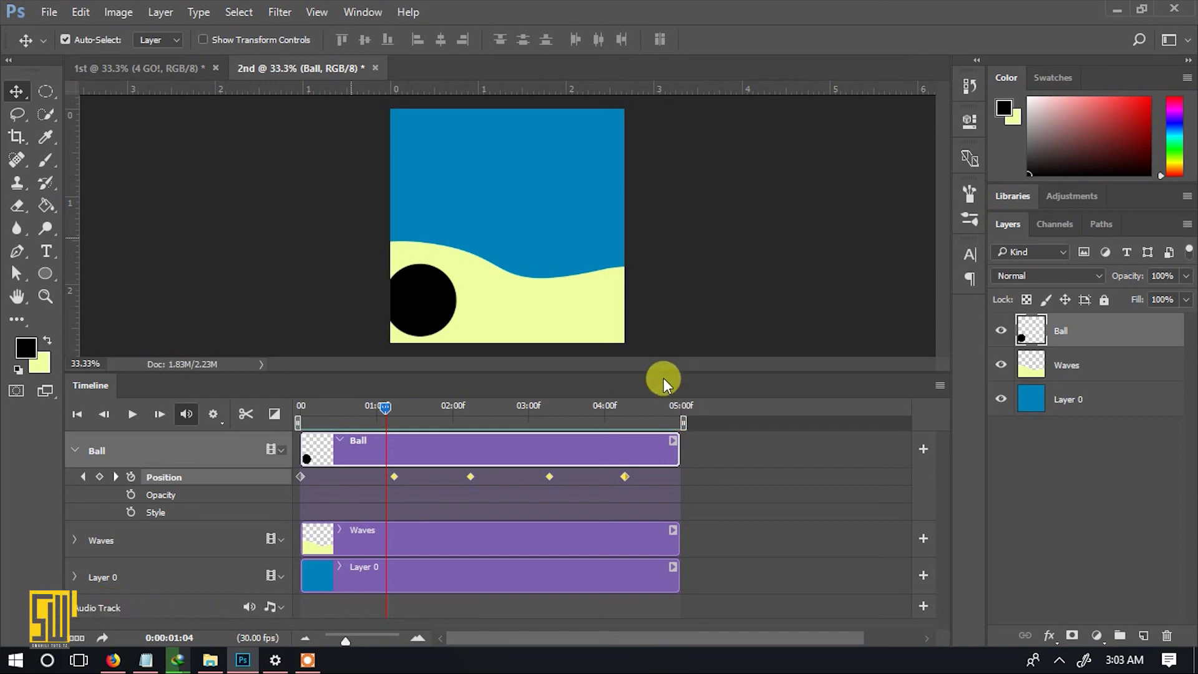
In Save for Web (Legacy), choose the GIF 128 Dithered preset with Looping set to Forever.
click(49, 12)
mouse_move(206, 264)
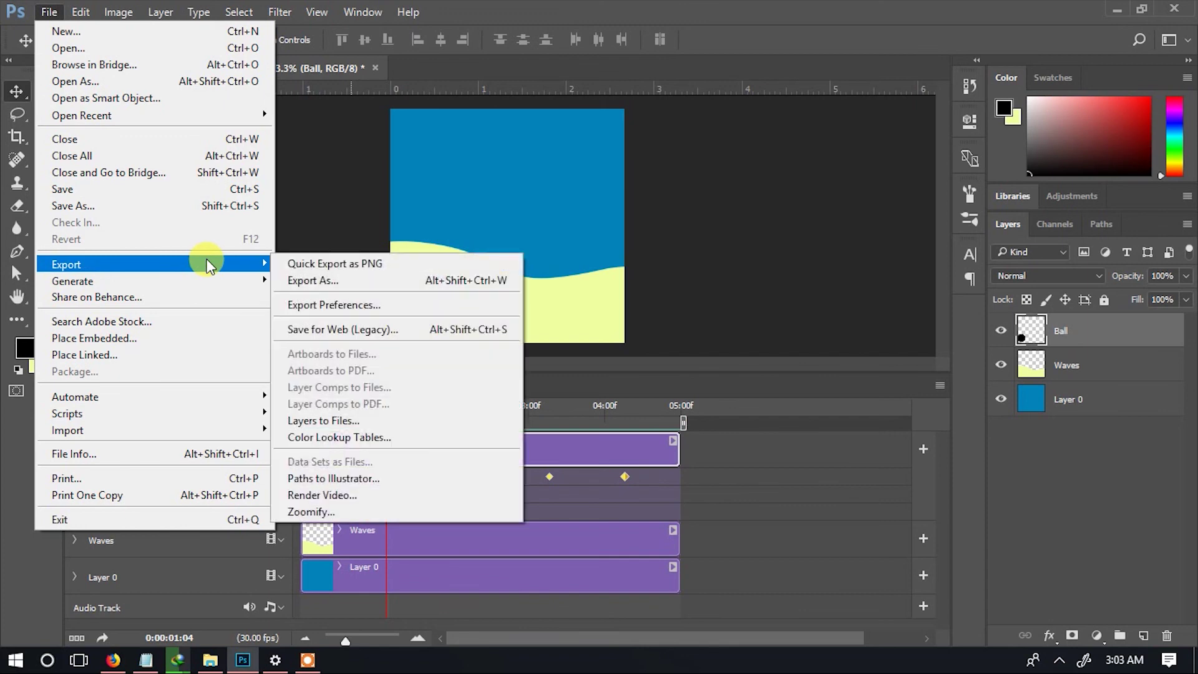
click(343, 331)
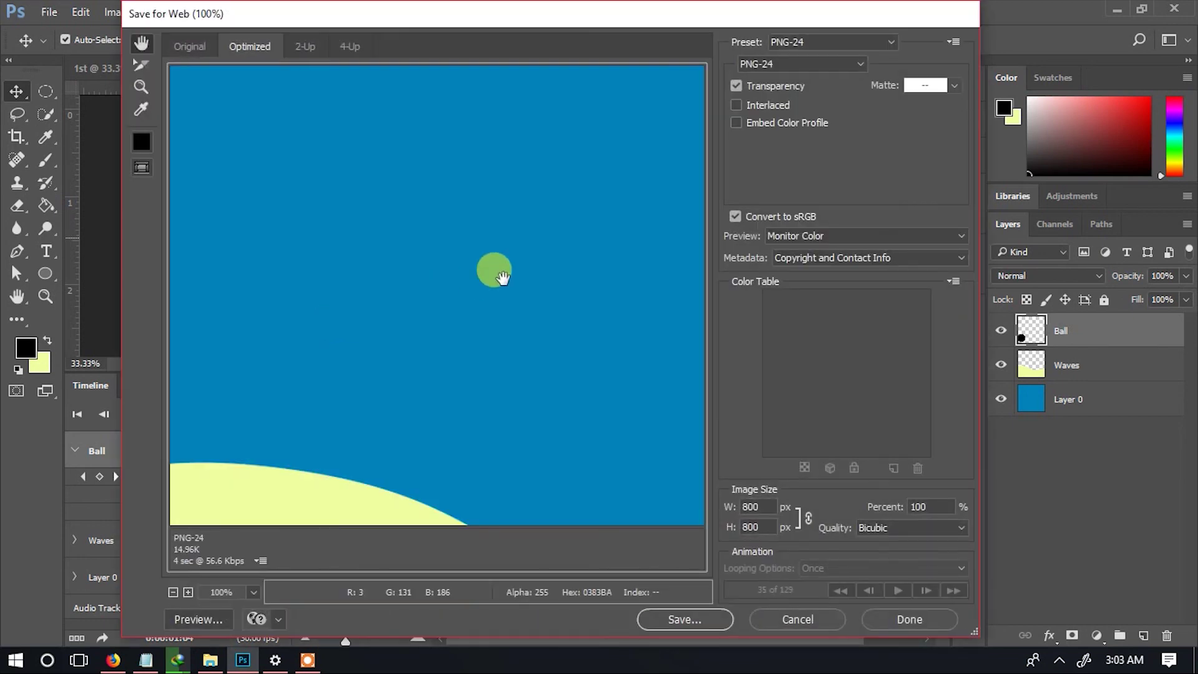
key(ctrl+minus)
key(ctrl+minus)
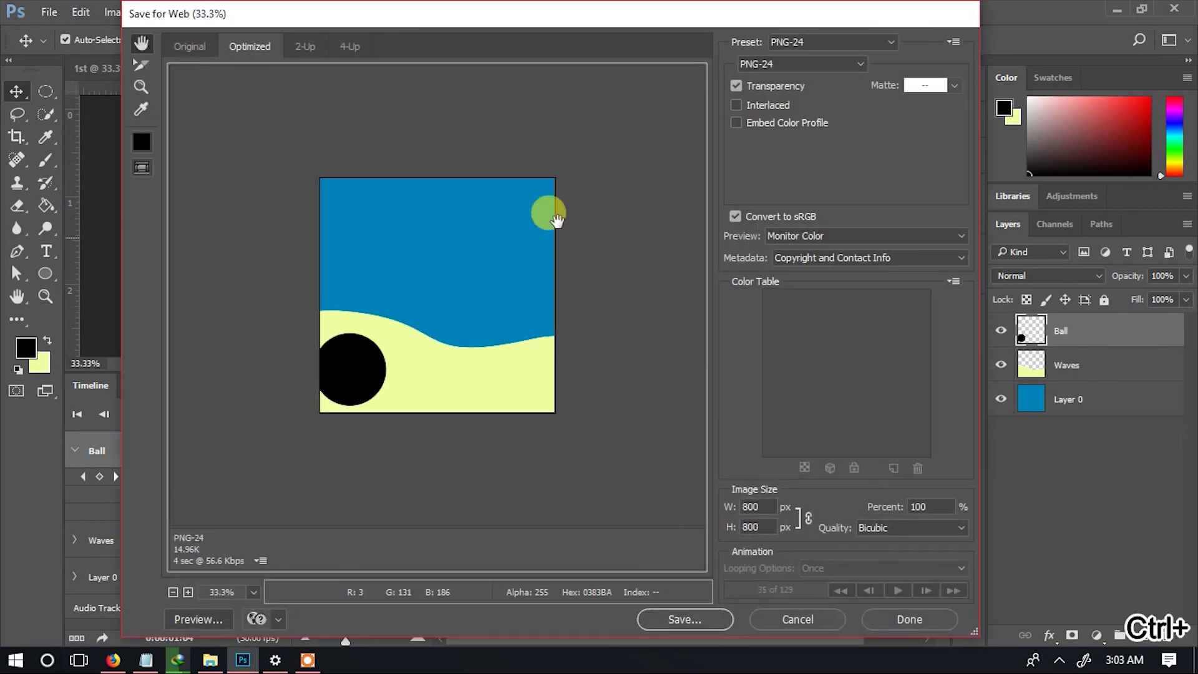
click(849, 37)
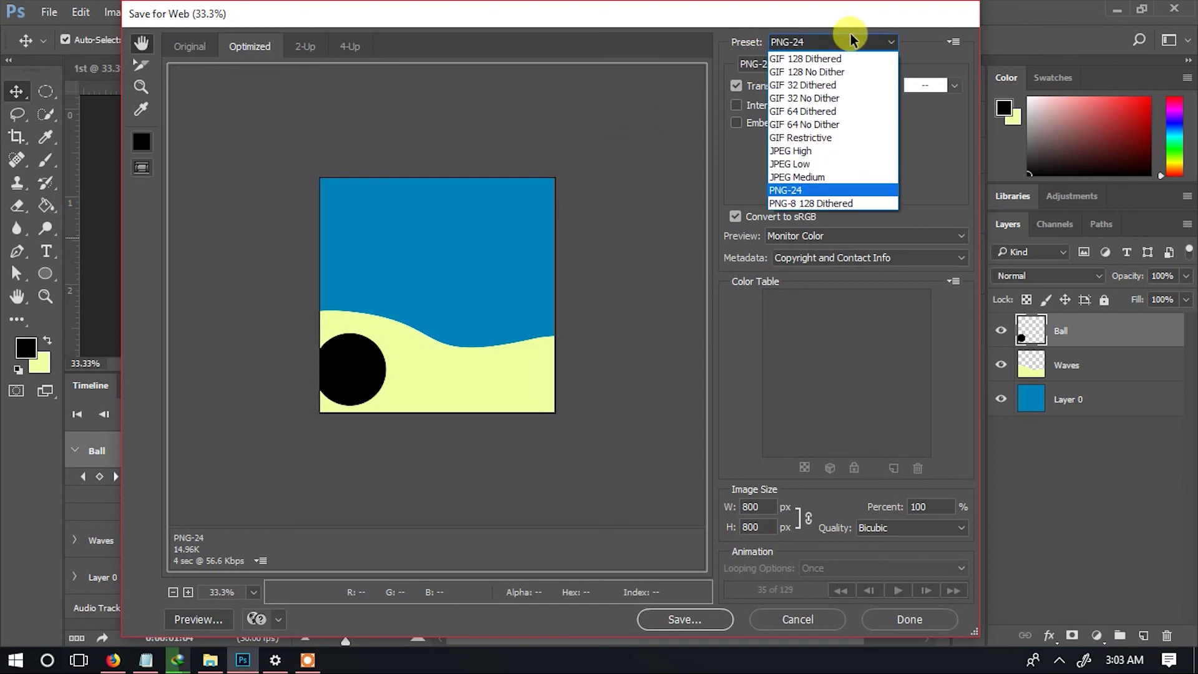
click(809, 59)
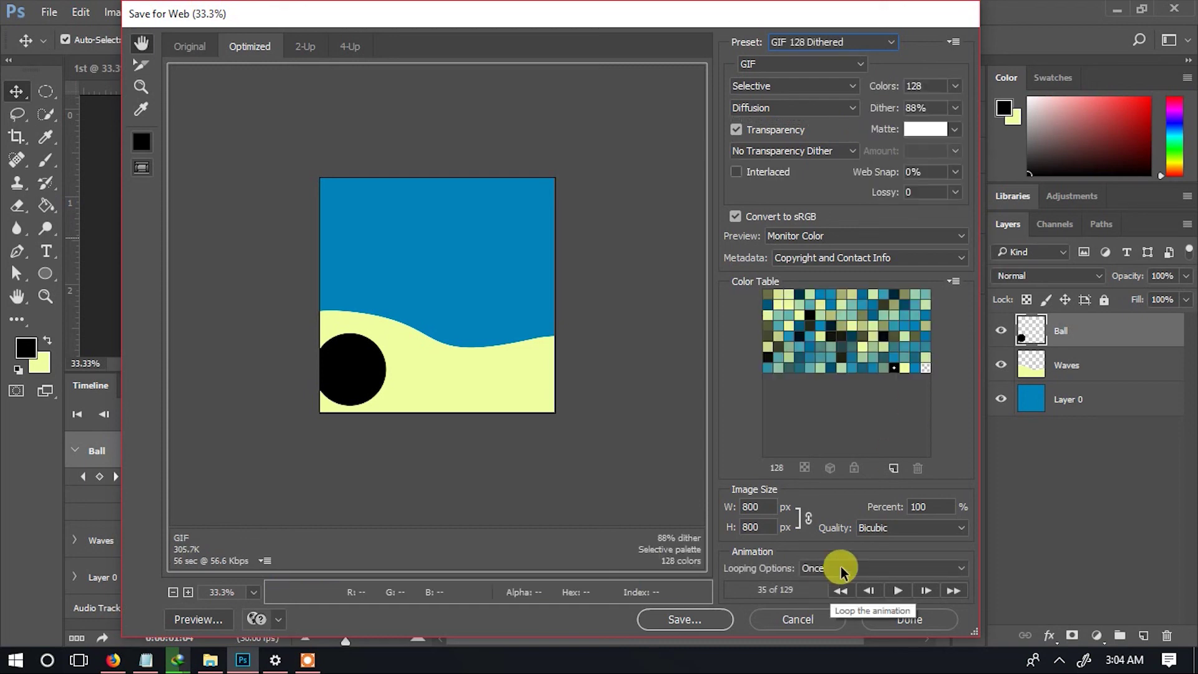
click(840, 569)
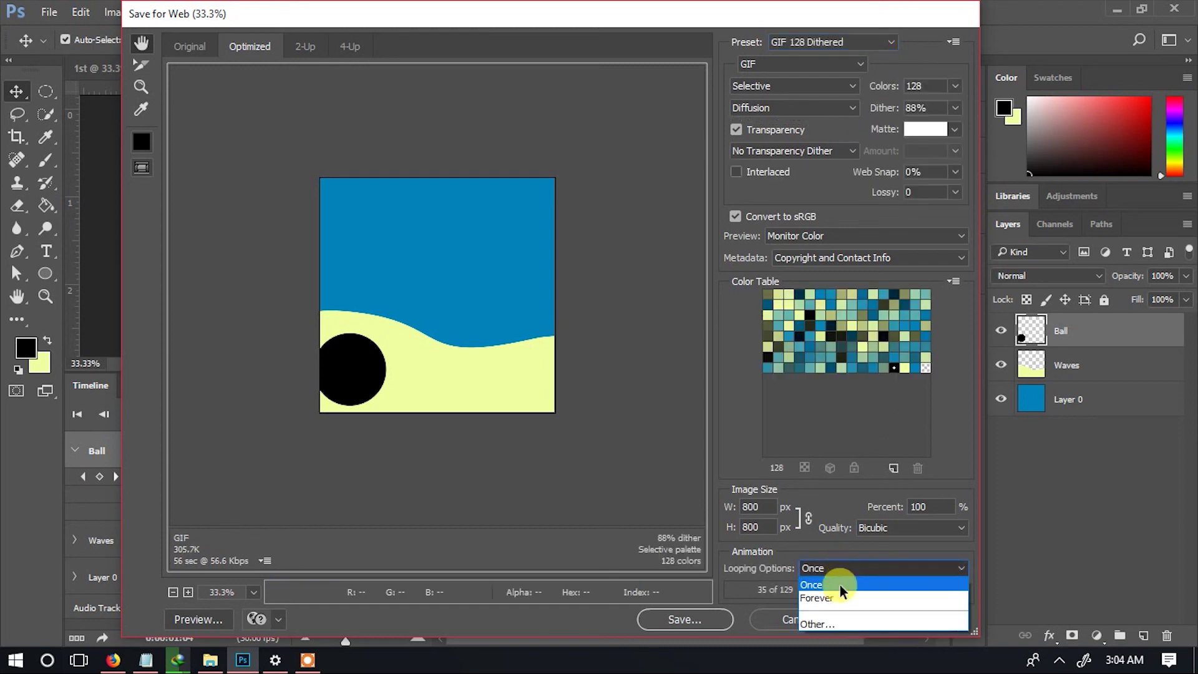
click(838, 596)
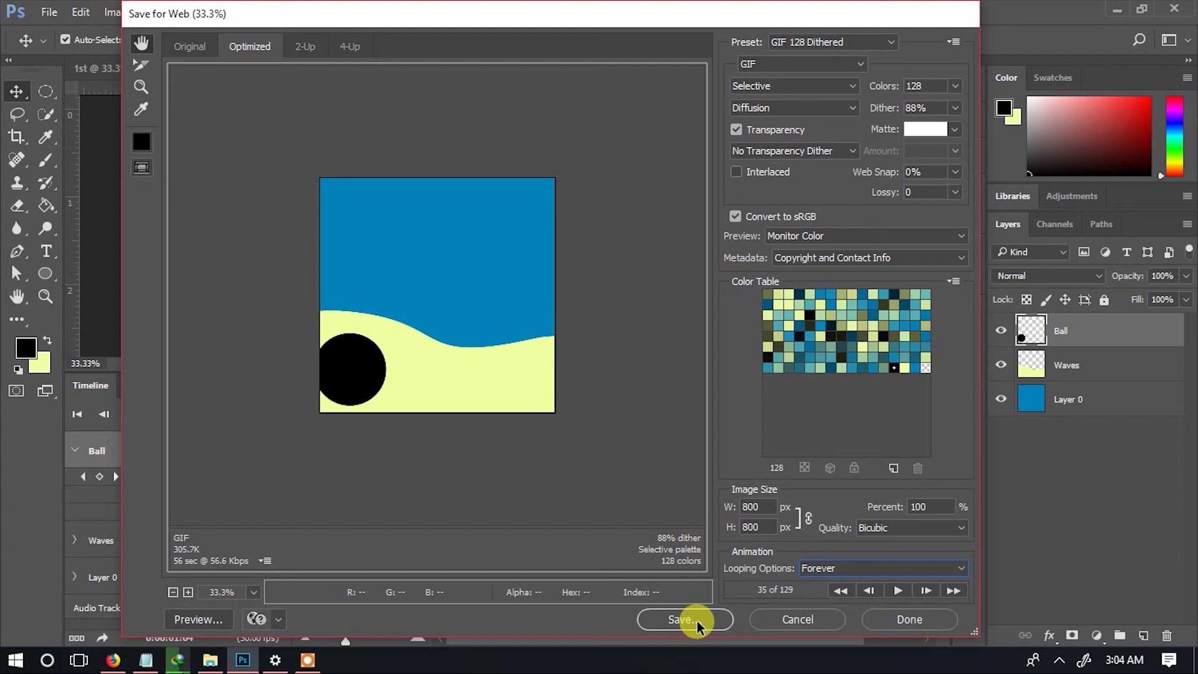
click(792, 619)
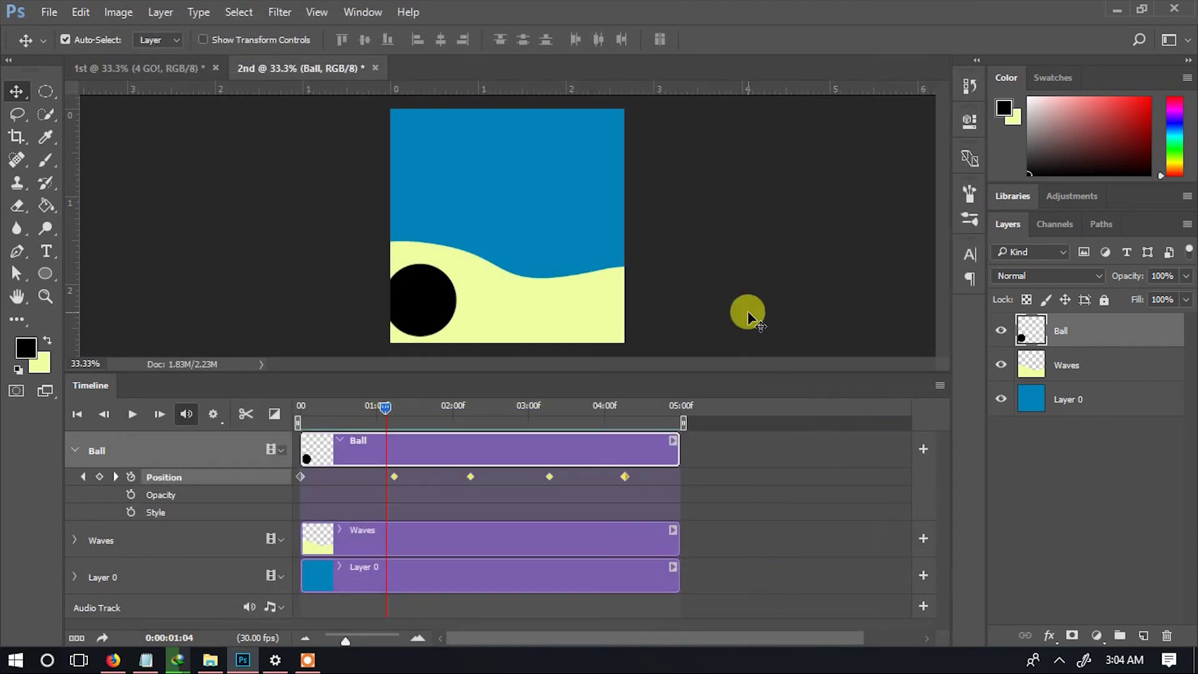
click(939, 387)
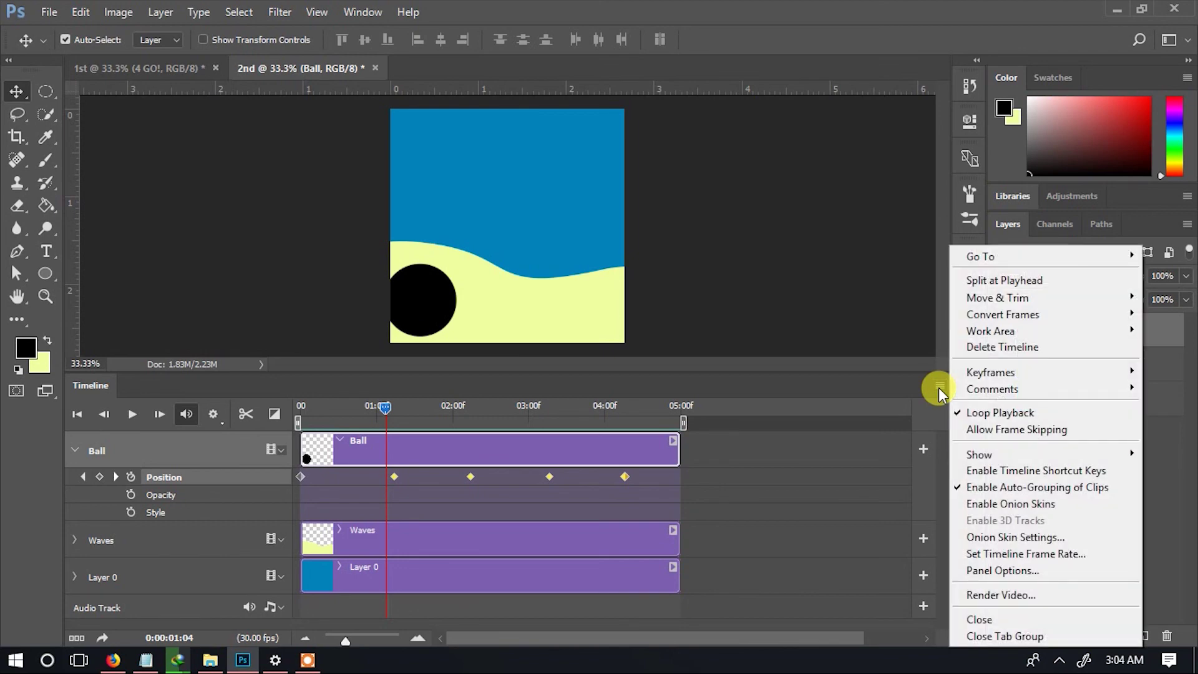
click(990, 595)
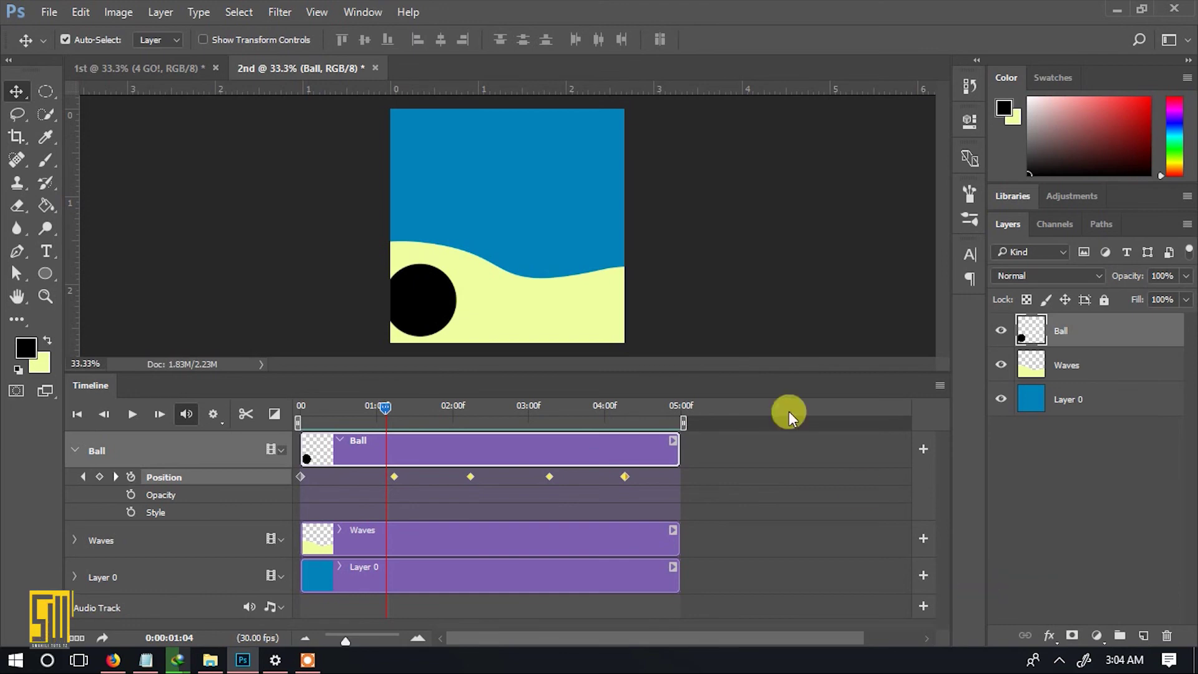